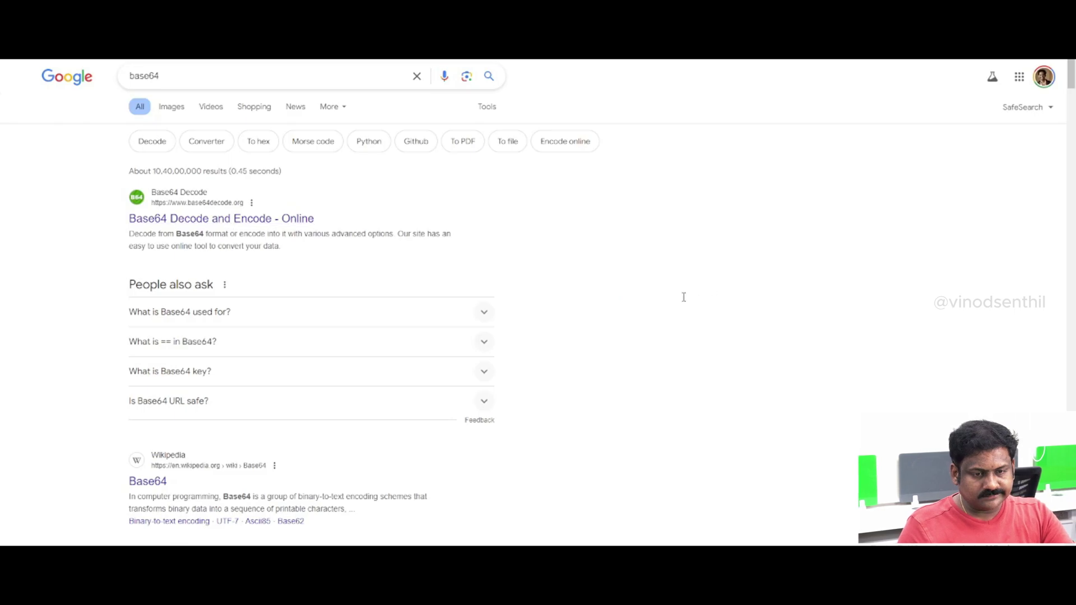
- Open the Base64 Decode and Encode site from the search results and go to its decode input area
scroll(135, 305, down, 1)
scroll(134, 304, down, 2)
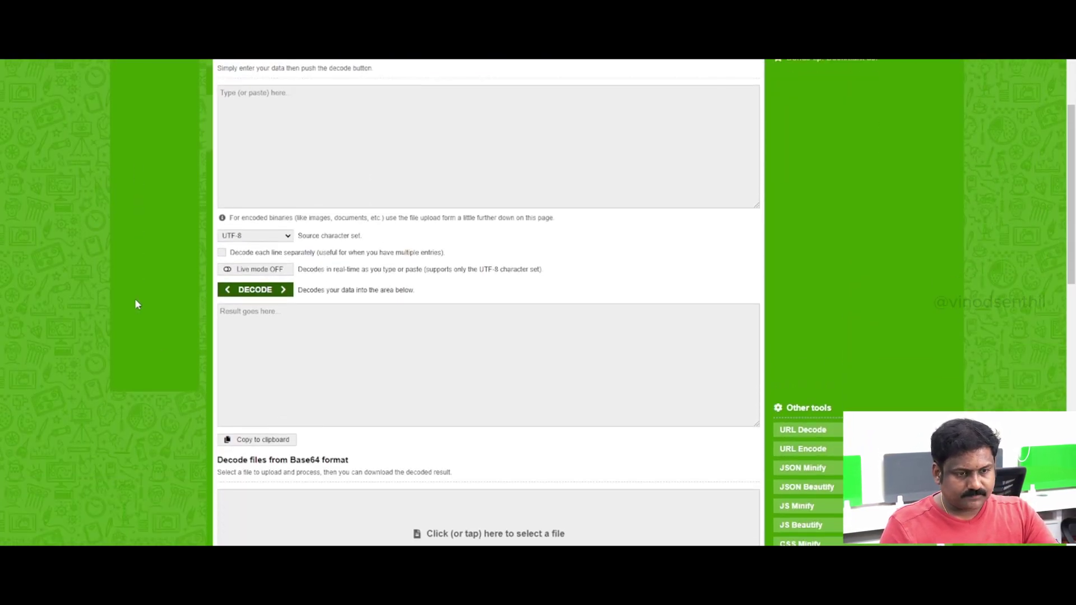
scroll(134, 304, up, 1)
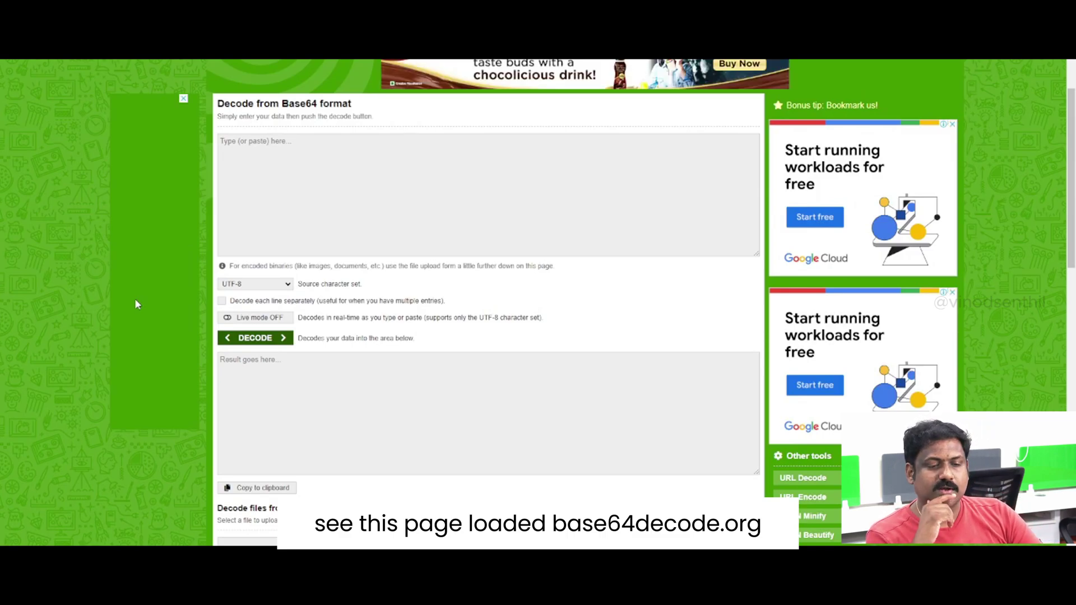
click(349, 216)
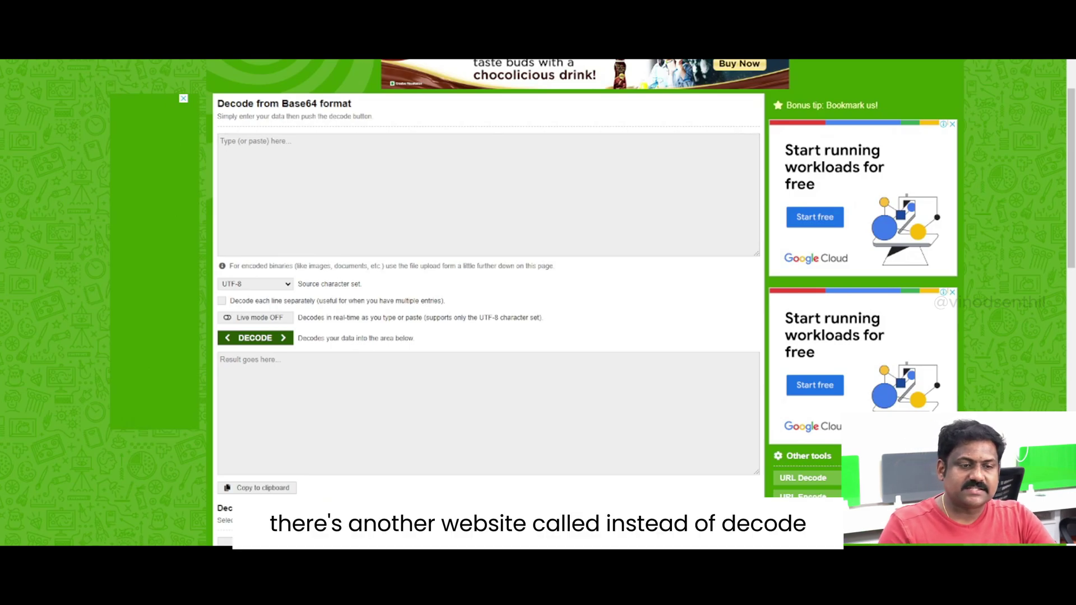
- Open base64encode.org, encode a first name to Base64 and select the encoded text
key(ctrl+l)
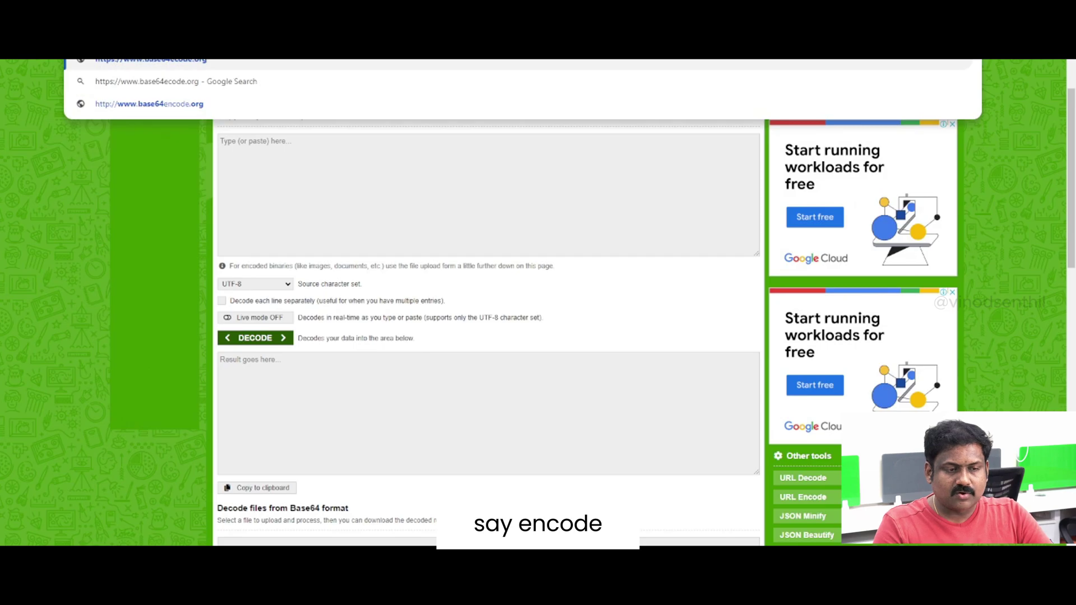
key(Return)
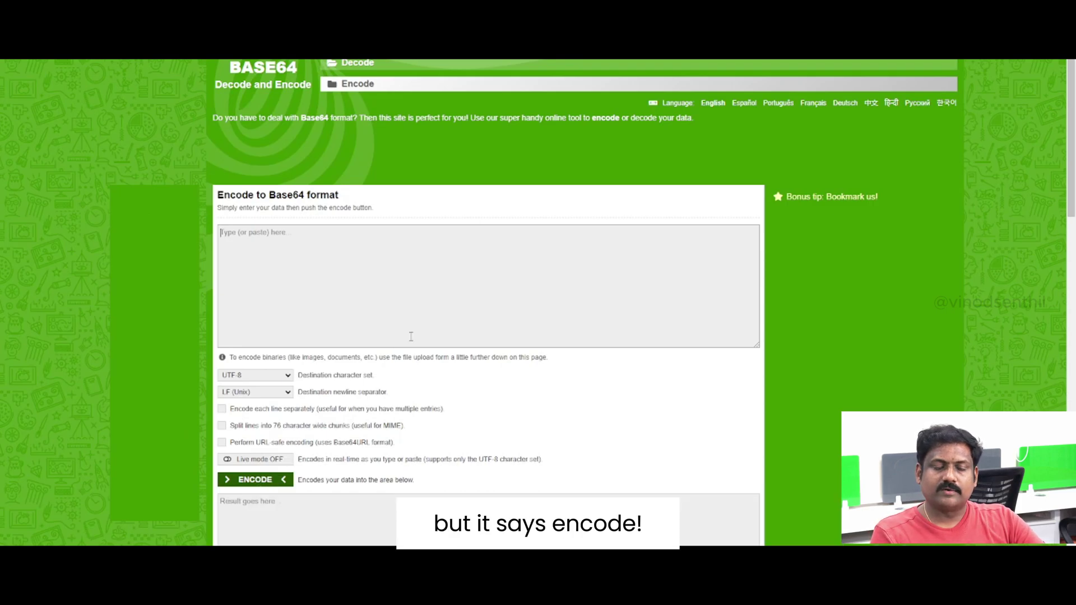
click(427, 294)
text(vino)
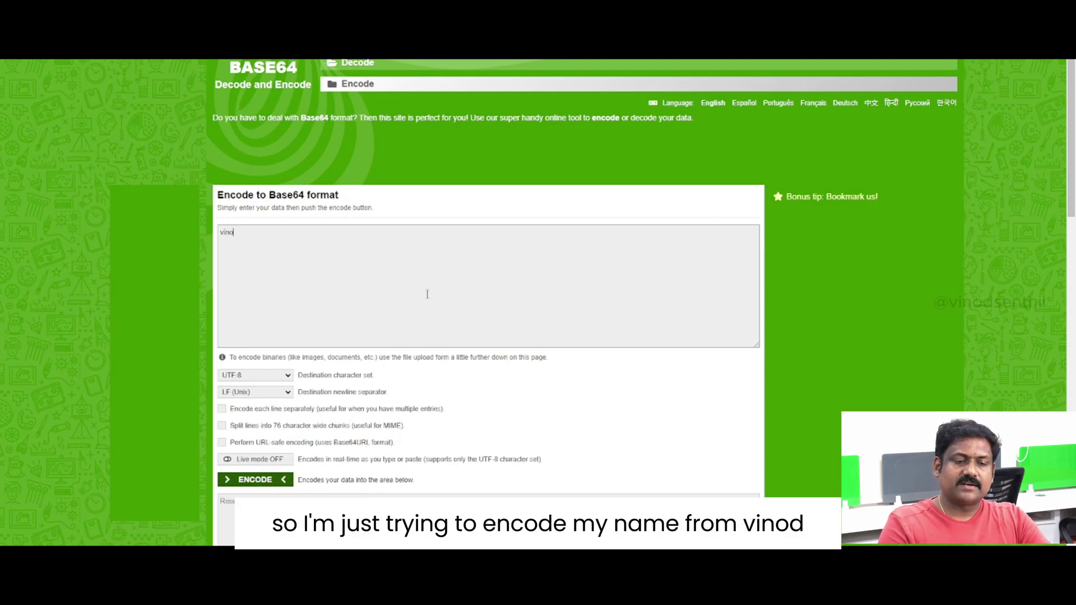
click(261, 480)
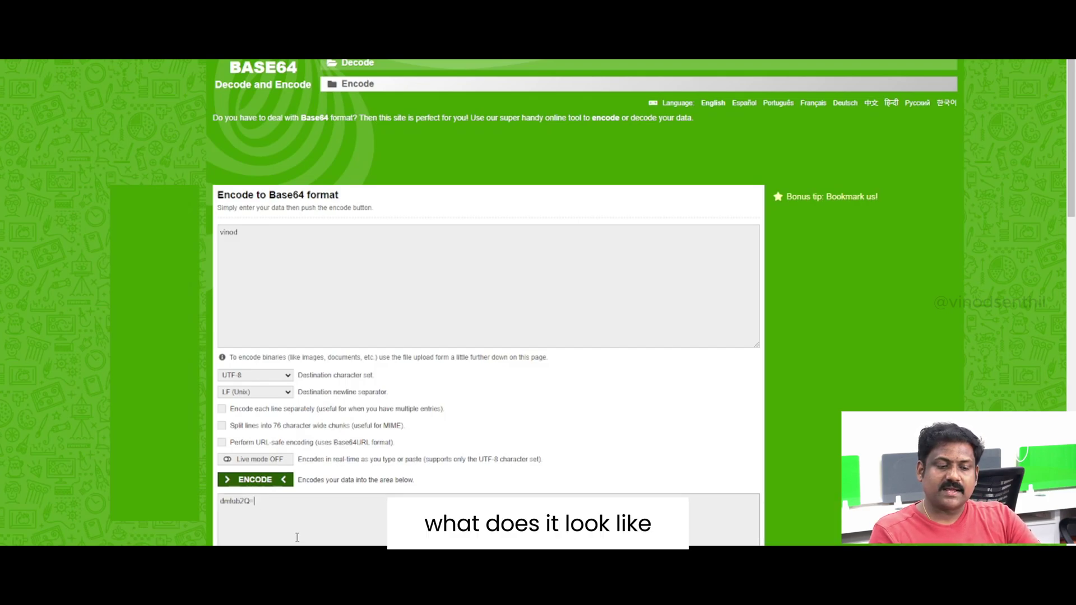
click(297, 537)
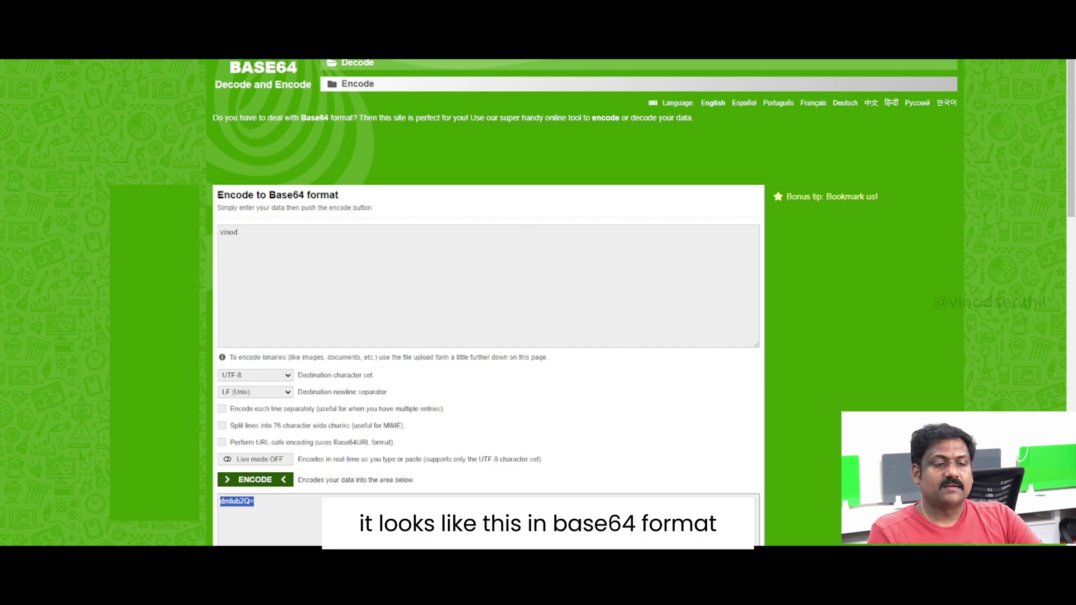
key(ctrl+x)
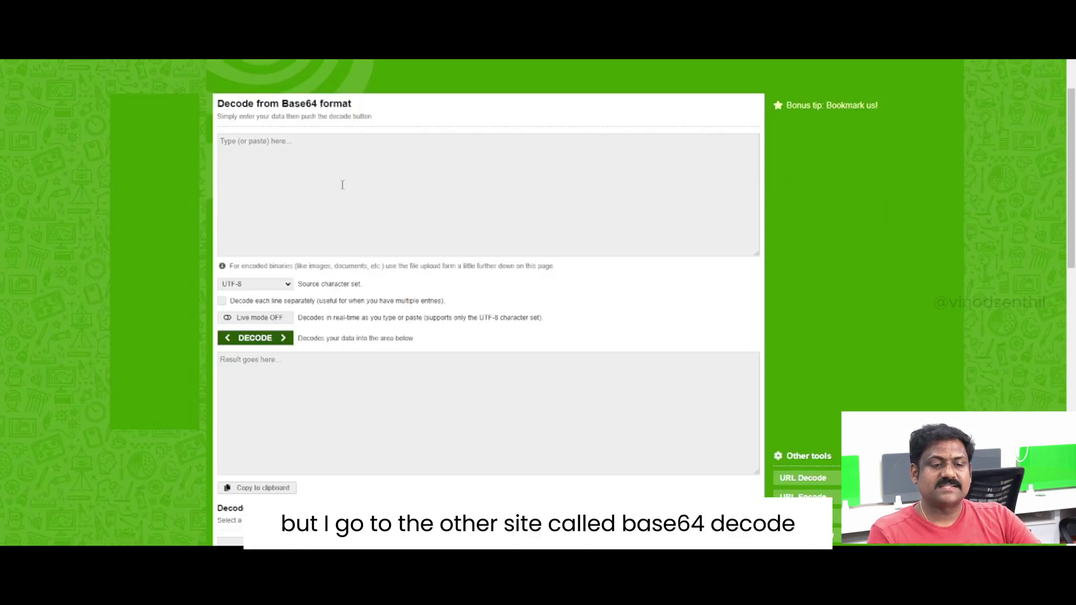
- Decode MjcuMTc1MDE1MSw3OC4wNDIxNTUy from Base64 and compare the result with the question's secret code converter clue
click(342, 185)
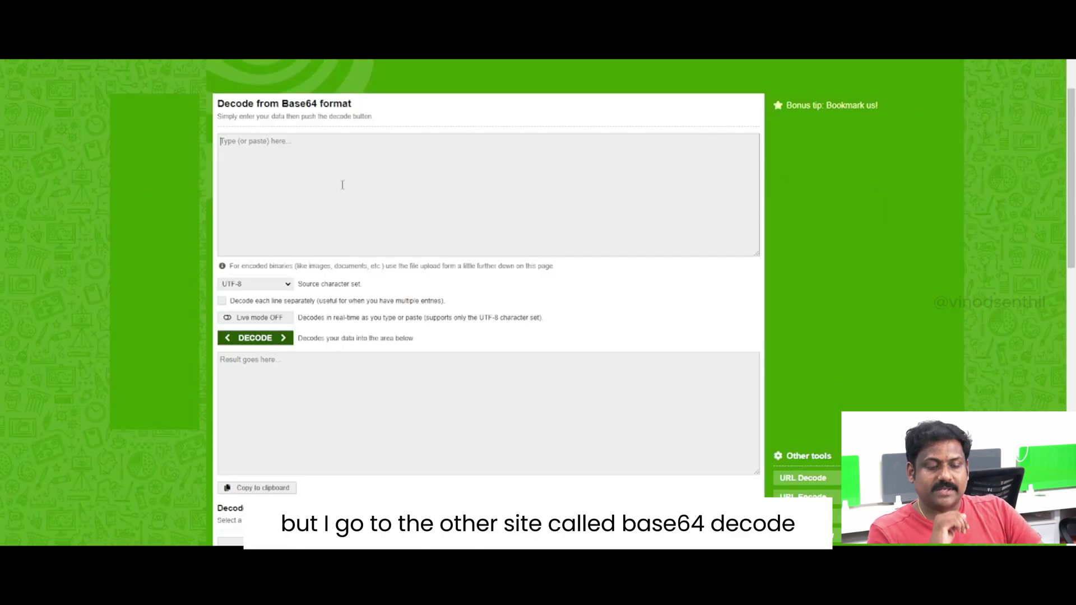
key(ctrl+v)
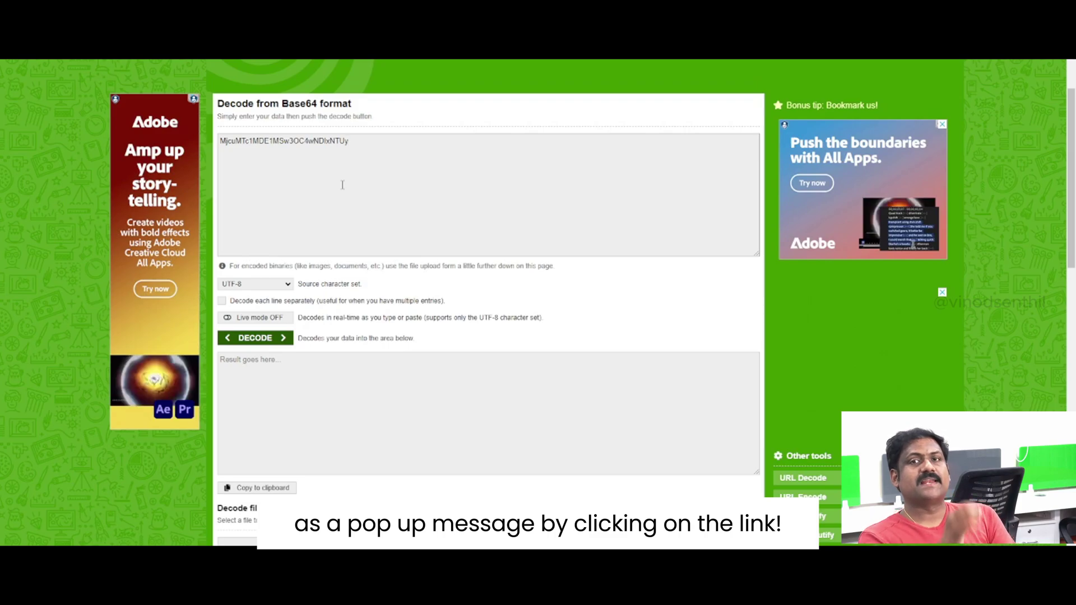
click(269, 340)
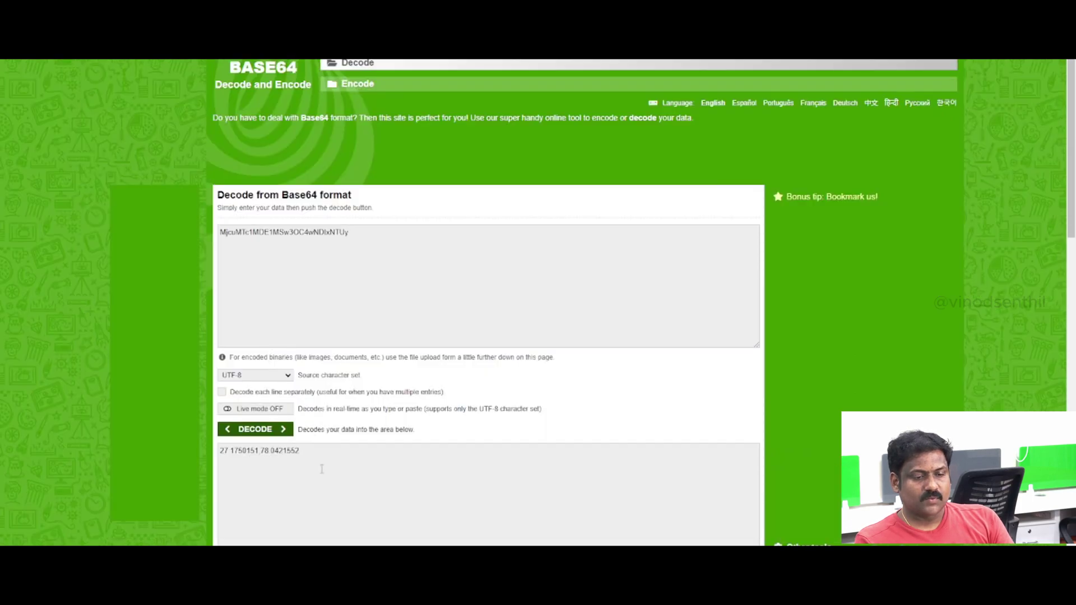
drag(372, 476, 133, 436)
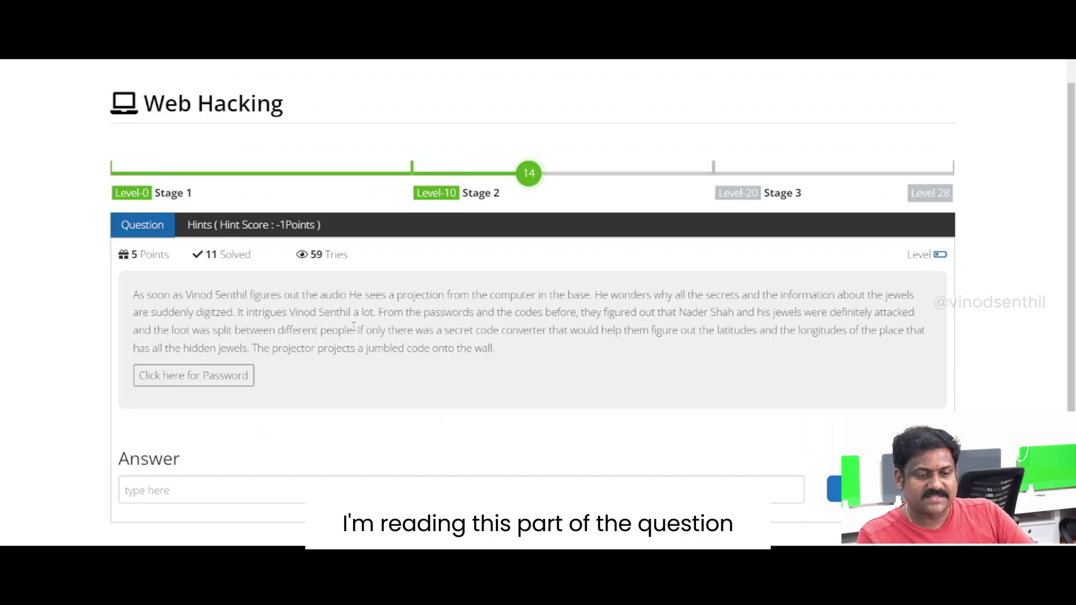
drag(356, 331, 725, 331)
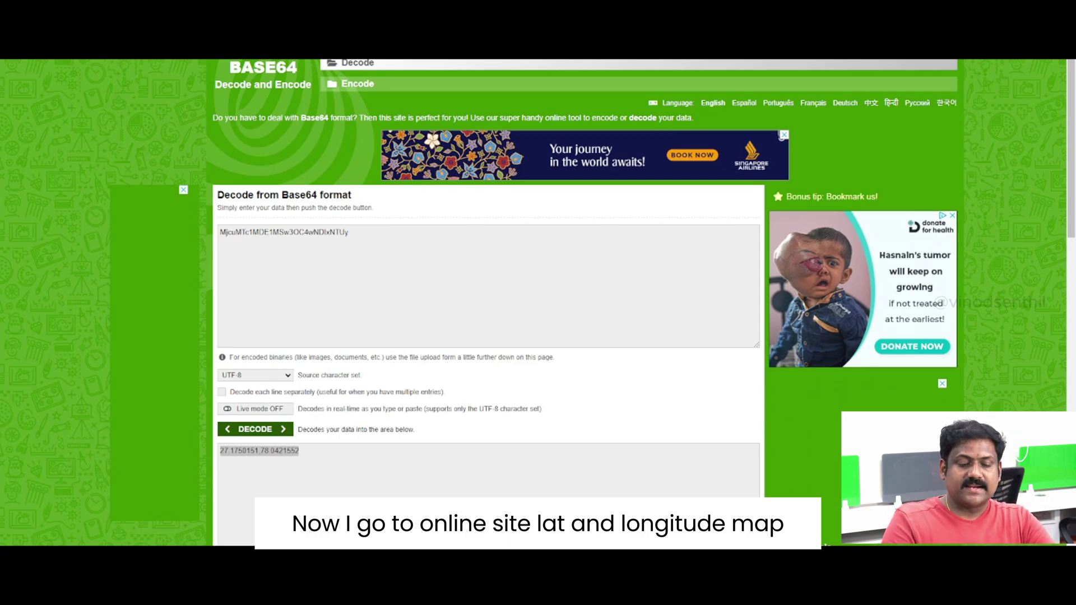
- Search the web for "lat and long map" and open the Latitude and Longitude Finder on LatLong.net
key(ctrl+l)
text(lat and long)
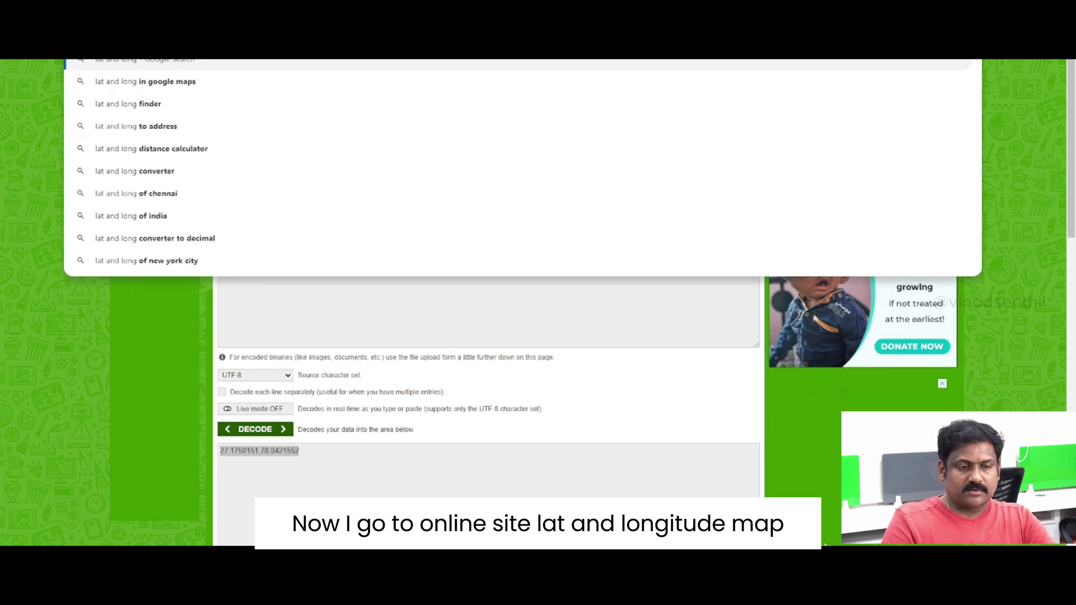
text( map)
key(Return)
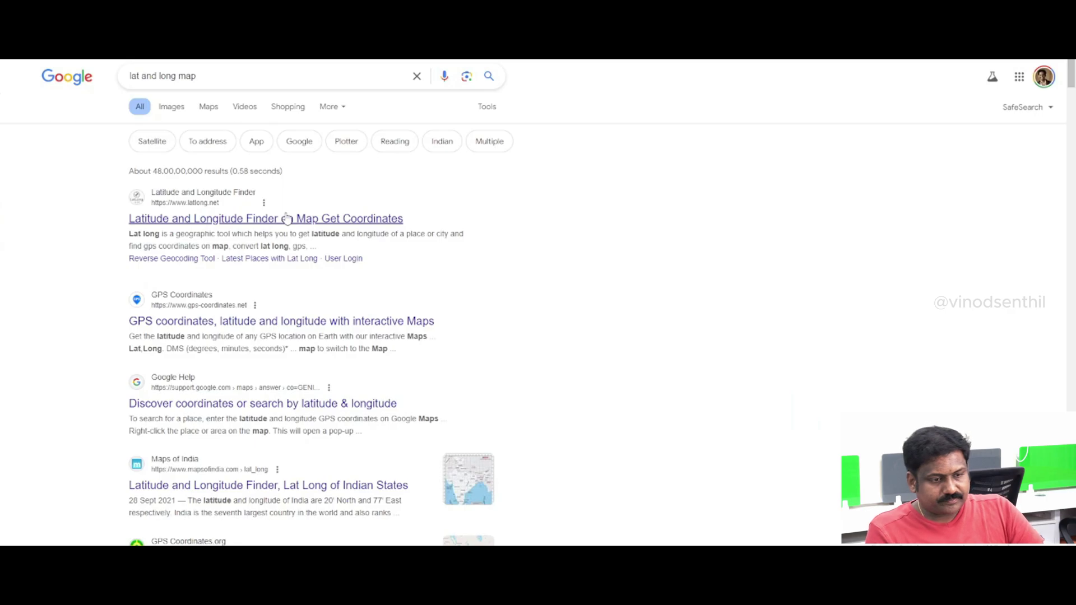
click(287, 219)
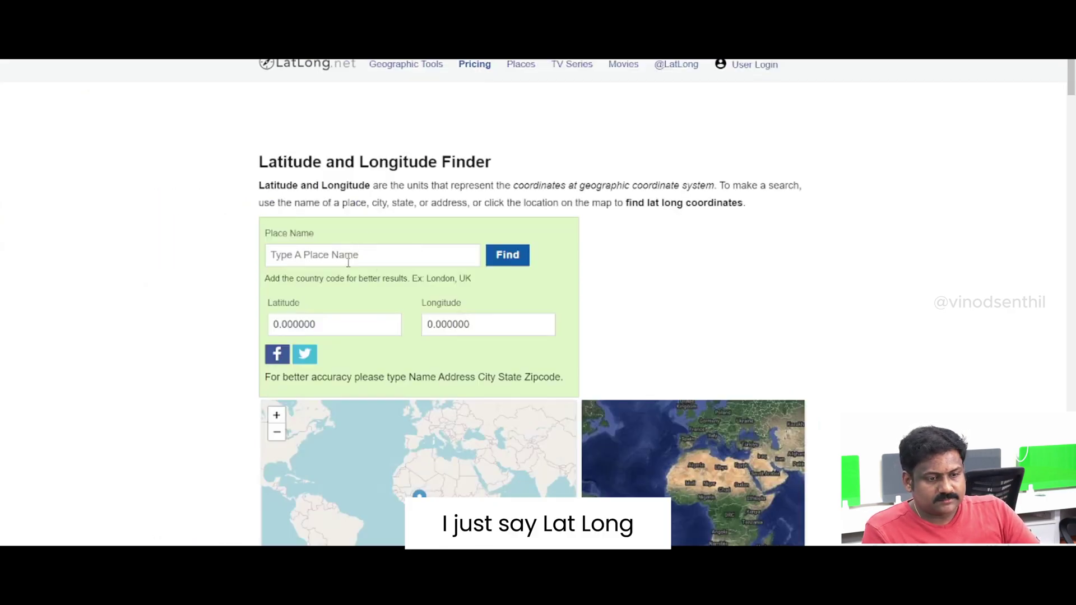
- Paste 27.1750151,78.0421552 as the place name and move 78.0421552 into the longitude field
click(375, 261)
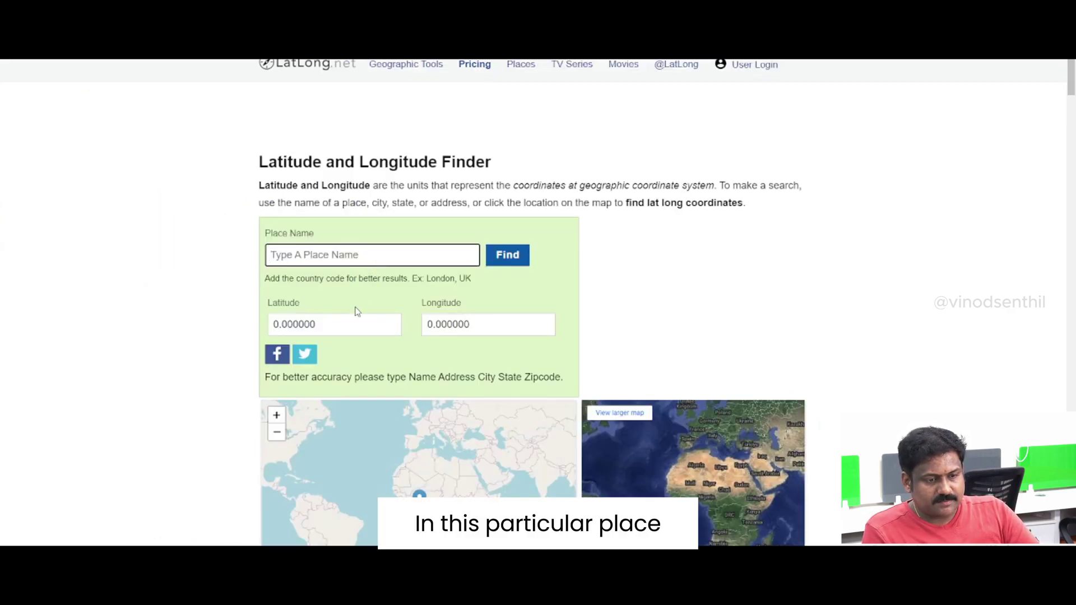
key(ctrl+v)
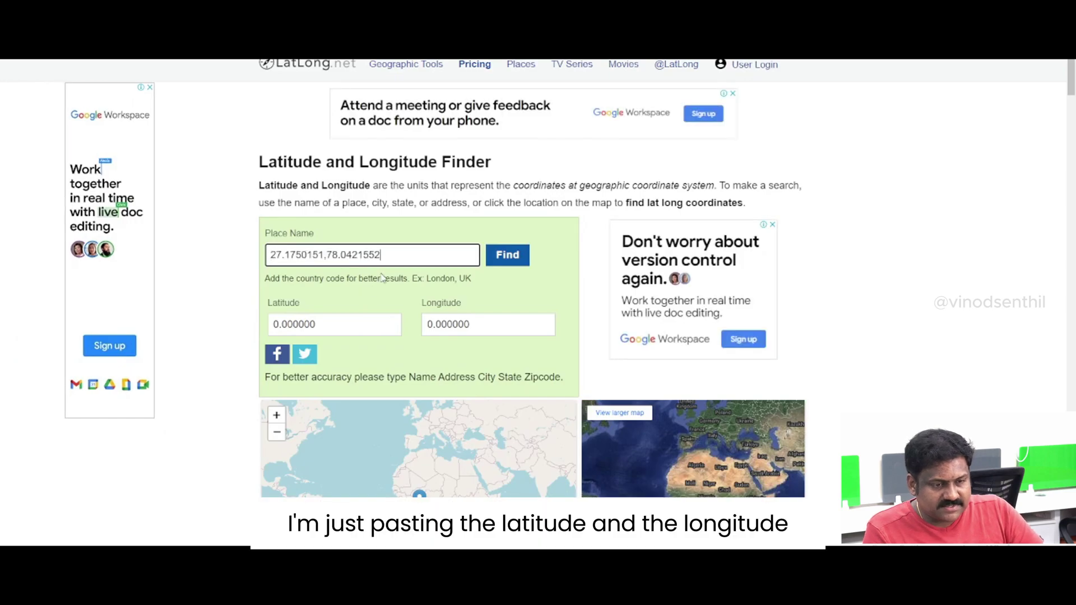
double_click(329, 254)
click(329, 255)
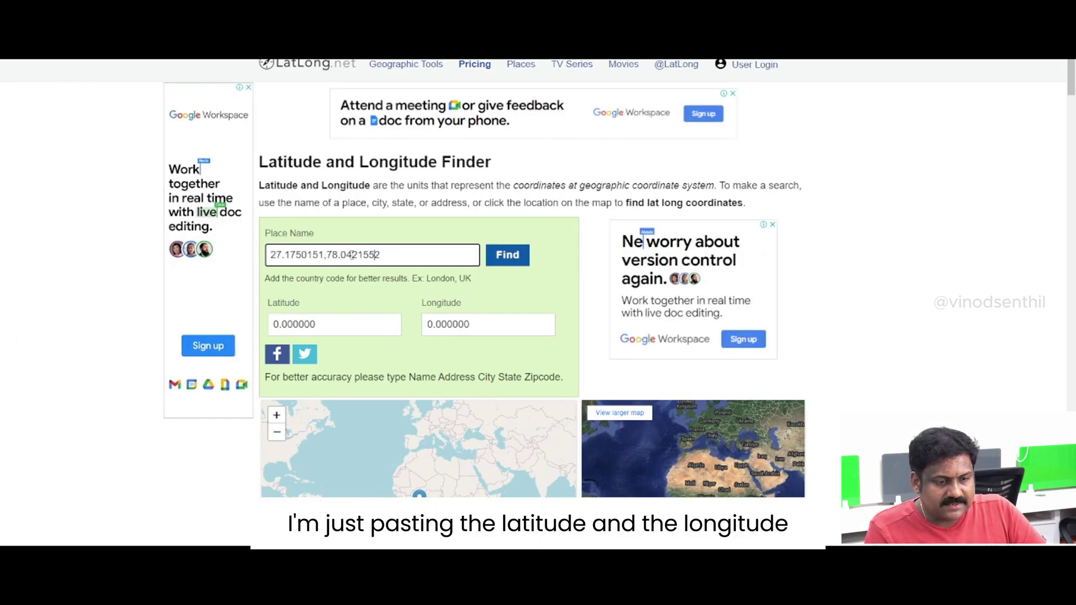
drag(325, 254, 414, 254)
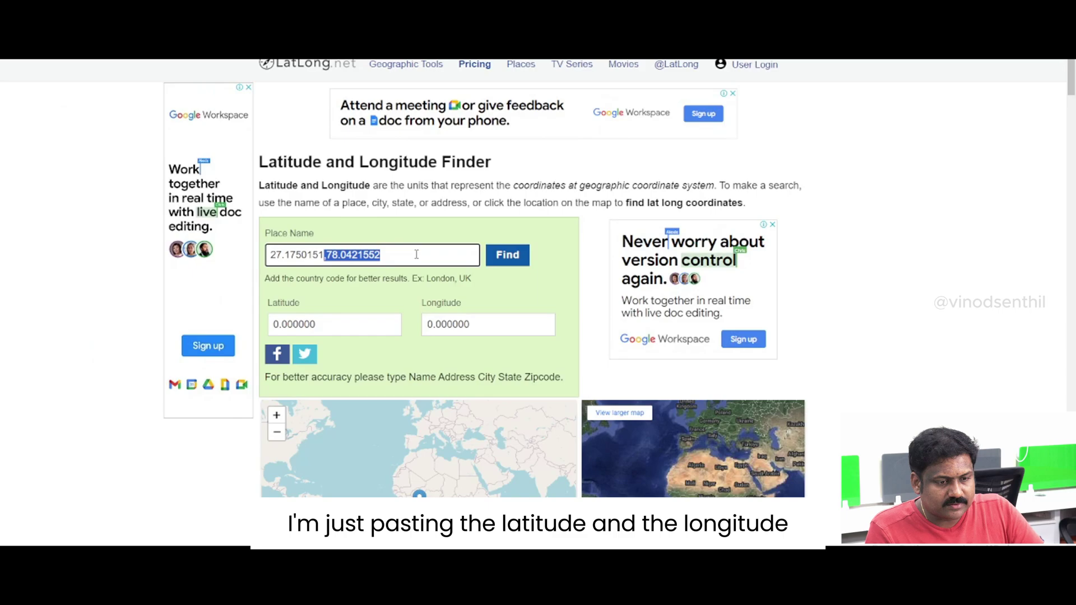
key(BackSpace)
double_click(495, 333)
key(ctrl+v)
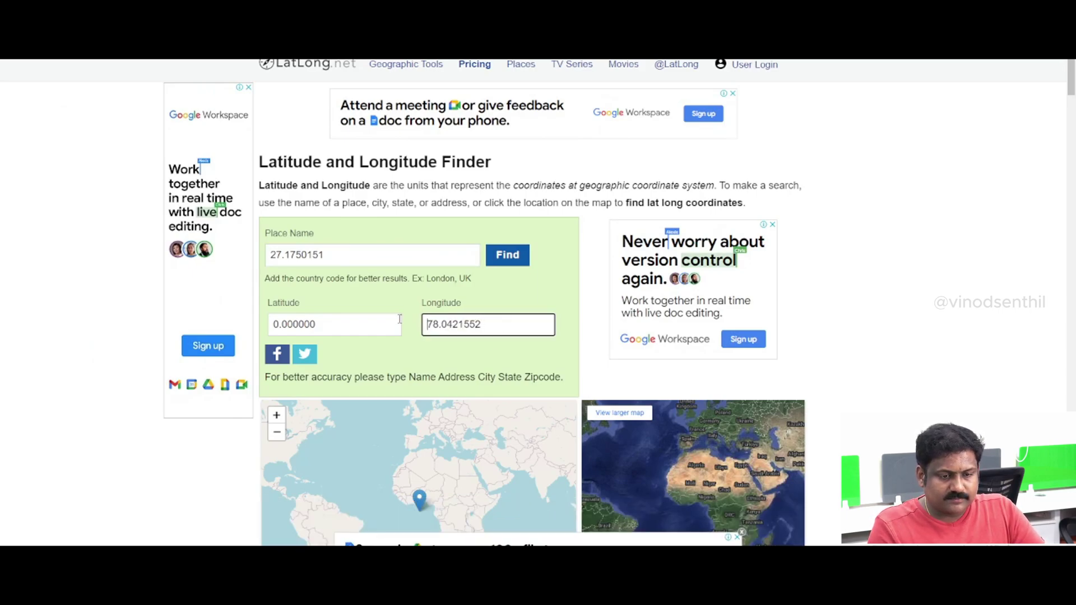
- Move 27.1750151 from the place name into the latitude field
key(ctrl+a)
key(shift+Tab)
key(shift+Tab)
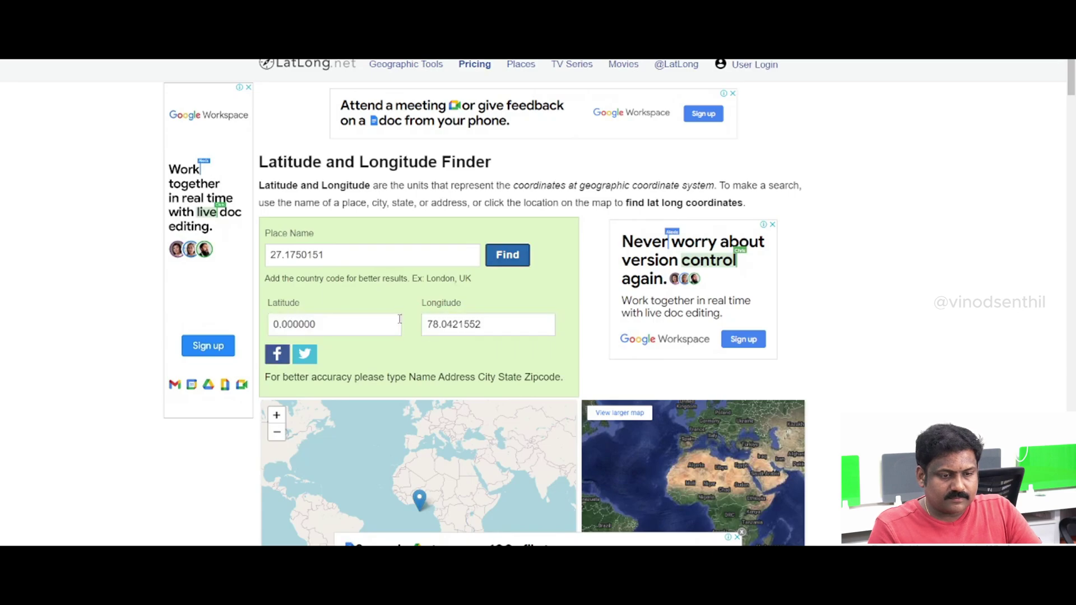
key(shift+Tab)
key(ctrl+c)
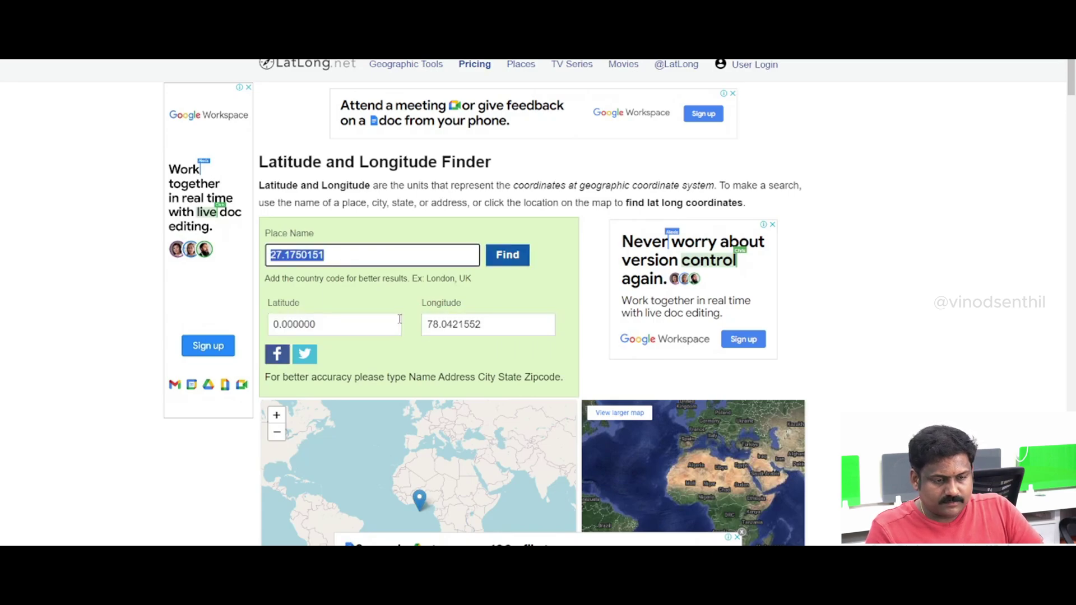
key(BackSpace)
click(368, 316)
key(ctrl+a)
key(ctrl+v)
- Try to find the location of the entered coordinates with "Asdf" as the place name
click(509, 256)
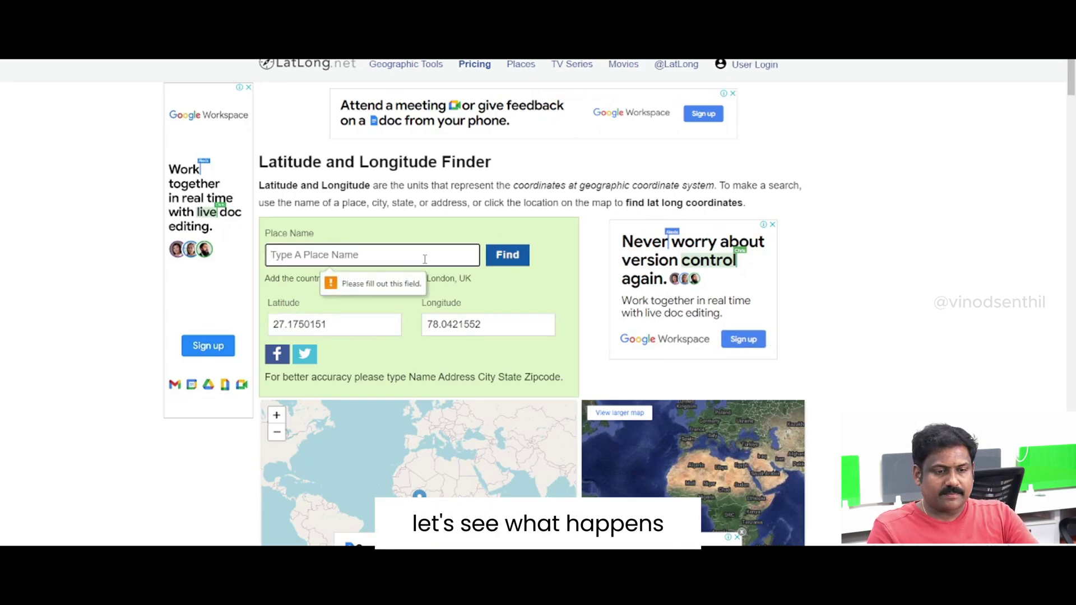
text(Asdf)
click(513, 263)
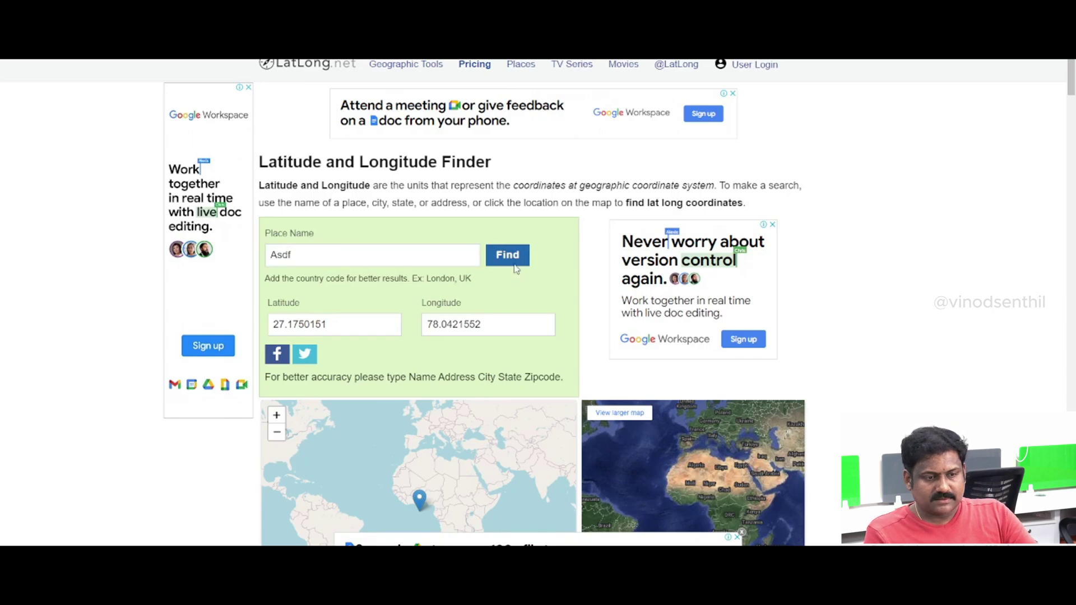
- Examine the street map, satellite map and coordinates returned for the location search
scroll(516, 269, down, 3)
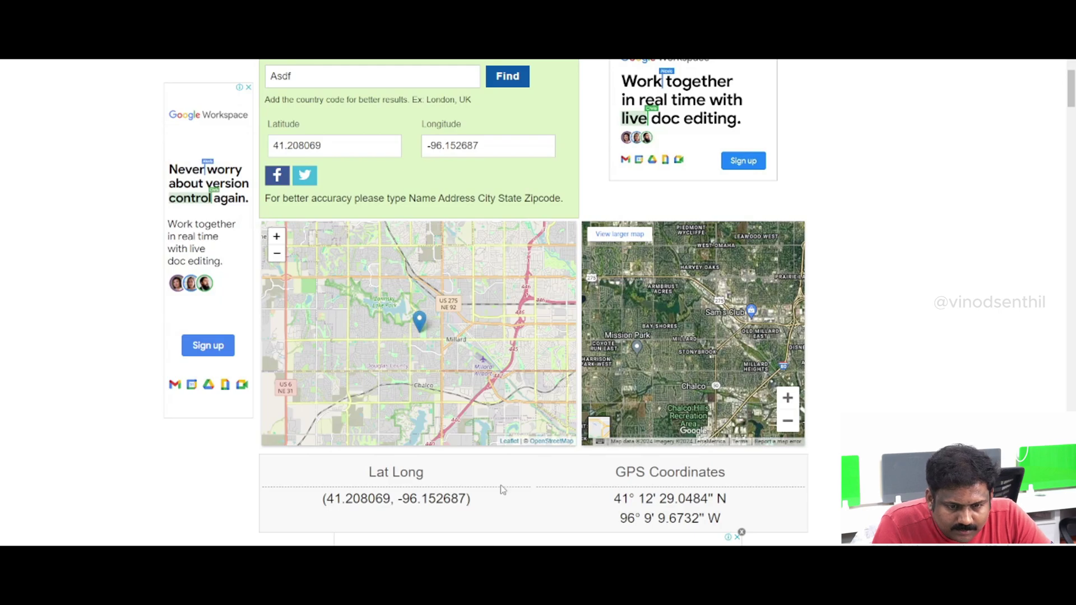
scroll(500, 485, down, 3)
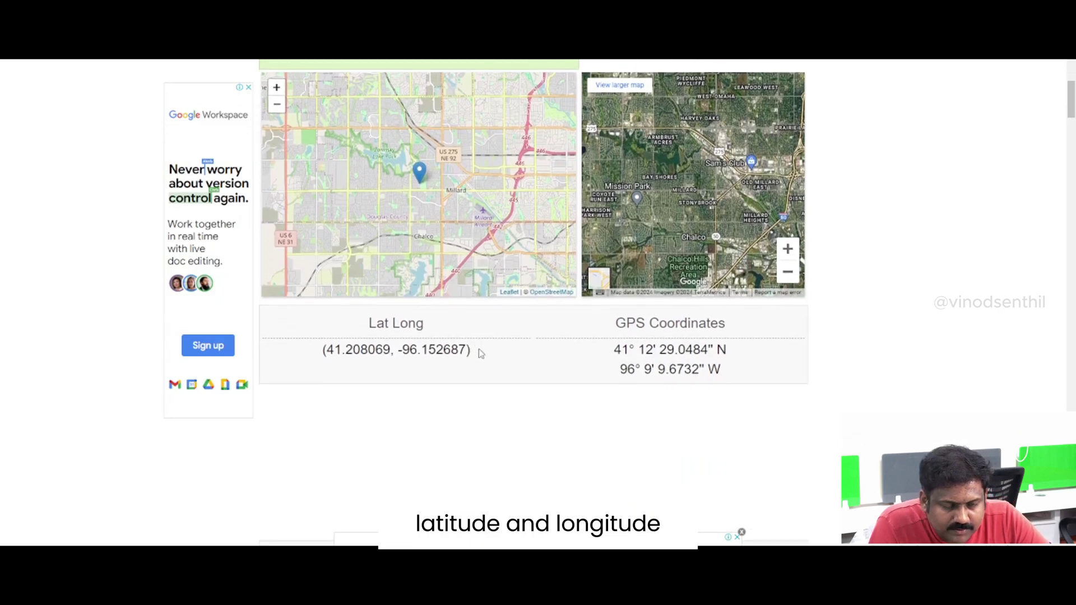
scroll(521, 367, up, 3)
scroll(521, 367, up, 1)
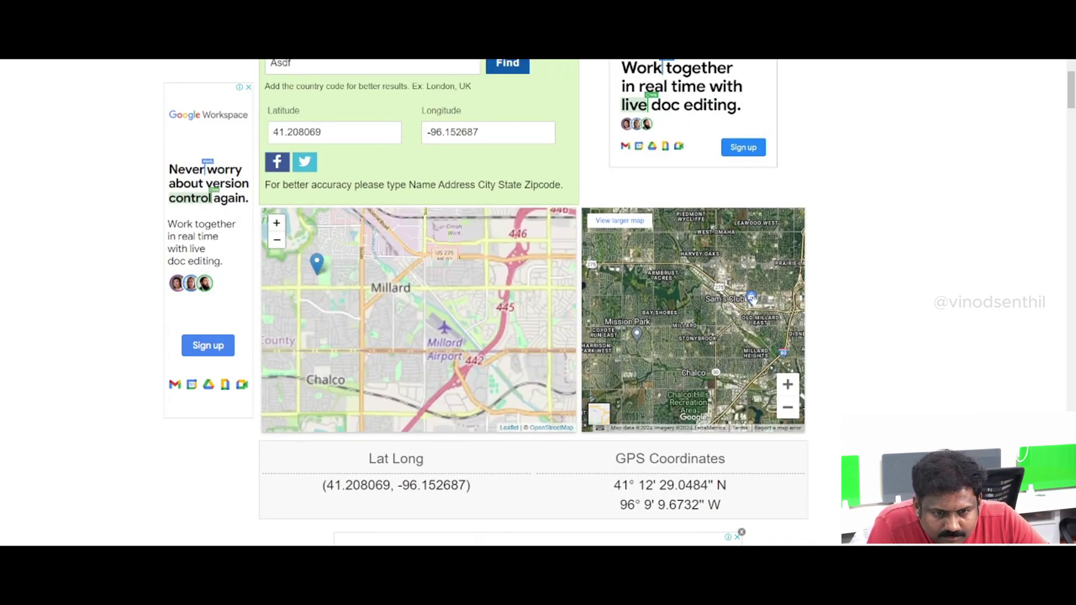
scroll(757, 295, down, 2)
scroll(754, 301, up, 2)
scroll(754, 301, down, 2)
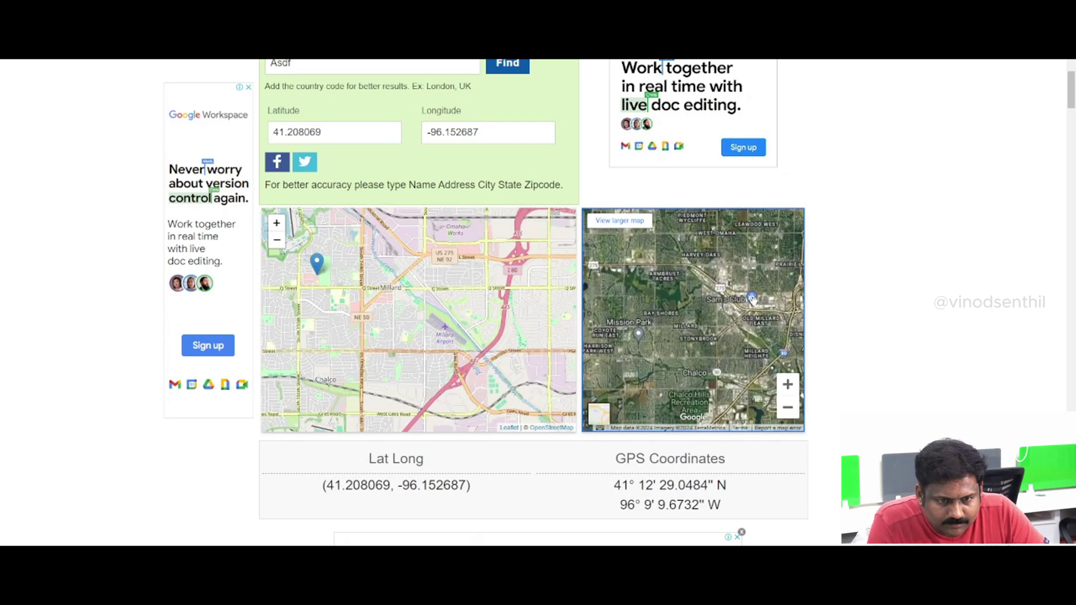
scroll(754, 301, down, 1)
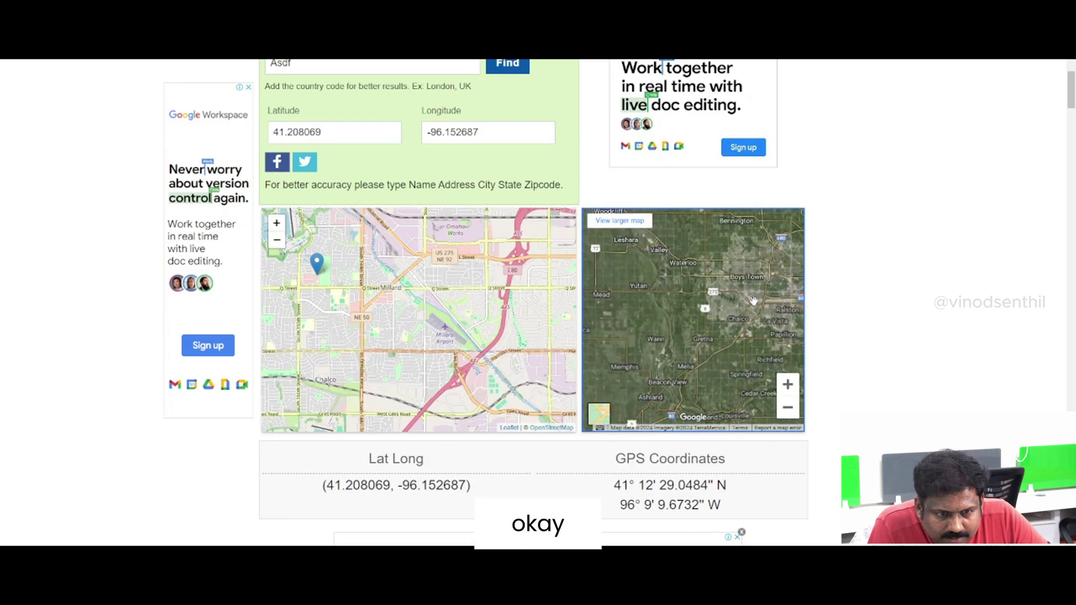
scroll(754, 301, down, 1)
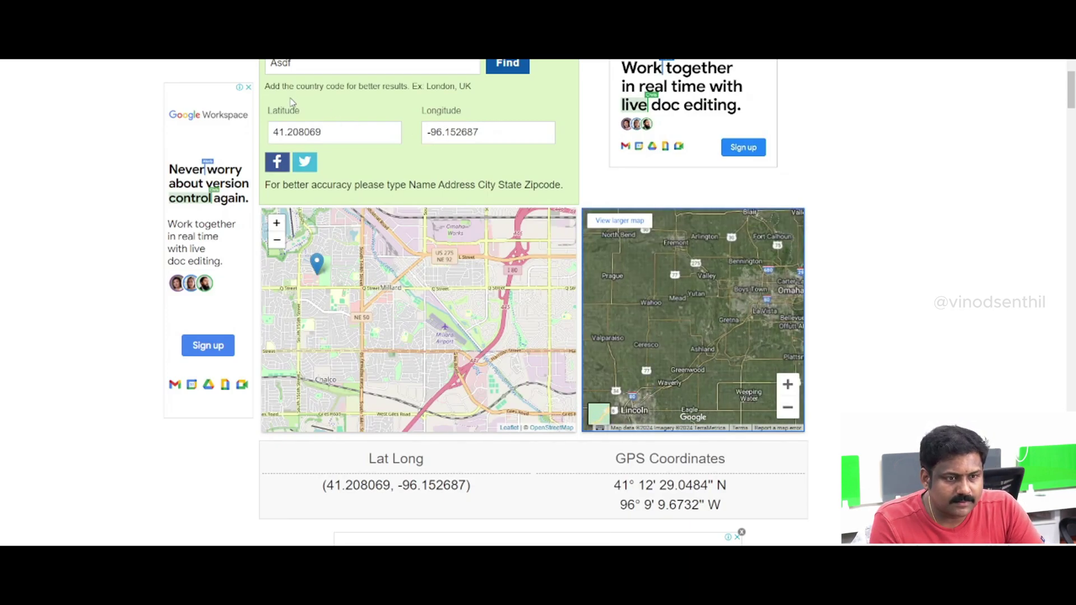
- Replace the longitude with the copied value 27.1750151
click(488, 132)
key(ctrl+a)
key(ctrl+v)
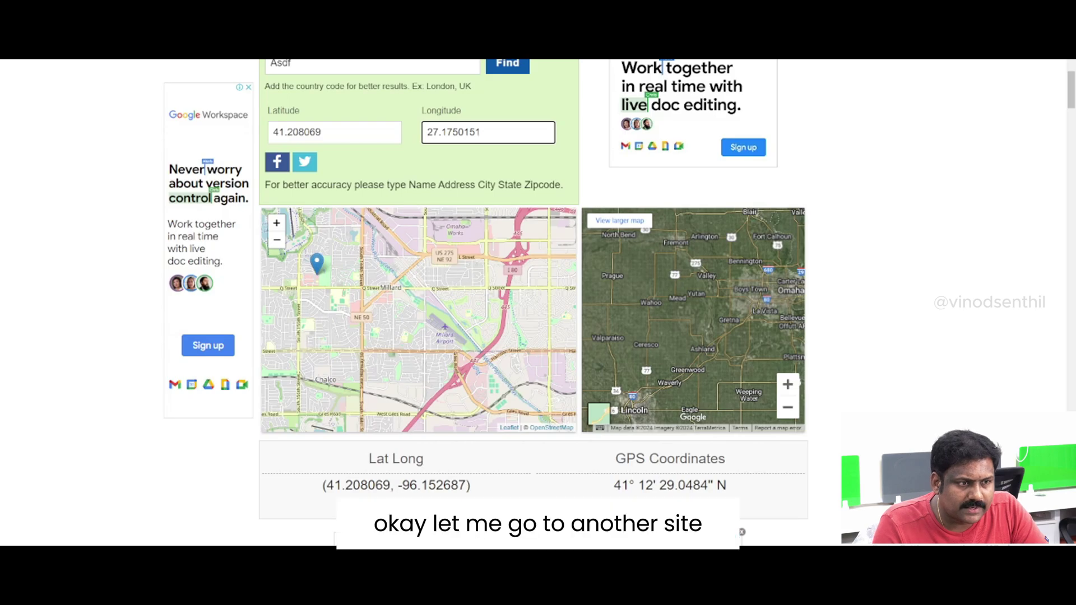
- Return to the search results and open the GPS Coordinates site with interactive maps at its address form
key(alt+Left)
key(alt+Left)
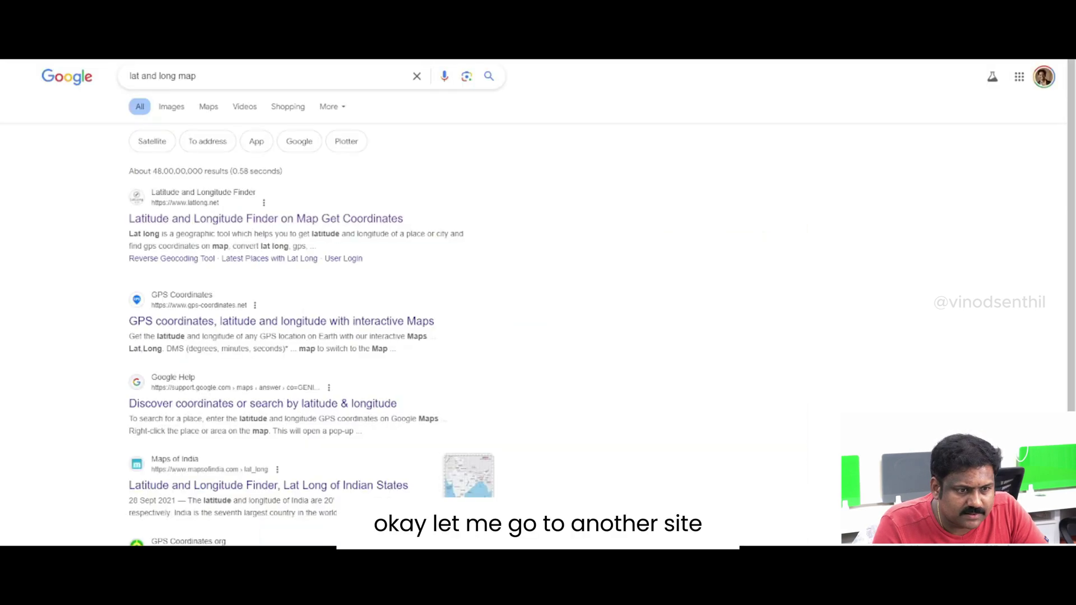
click(302, 317)
scroll(306, 317, down, 5)
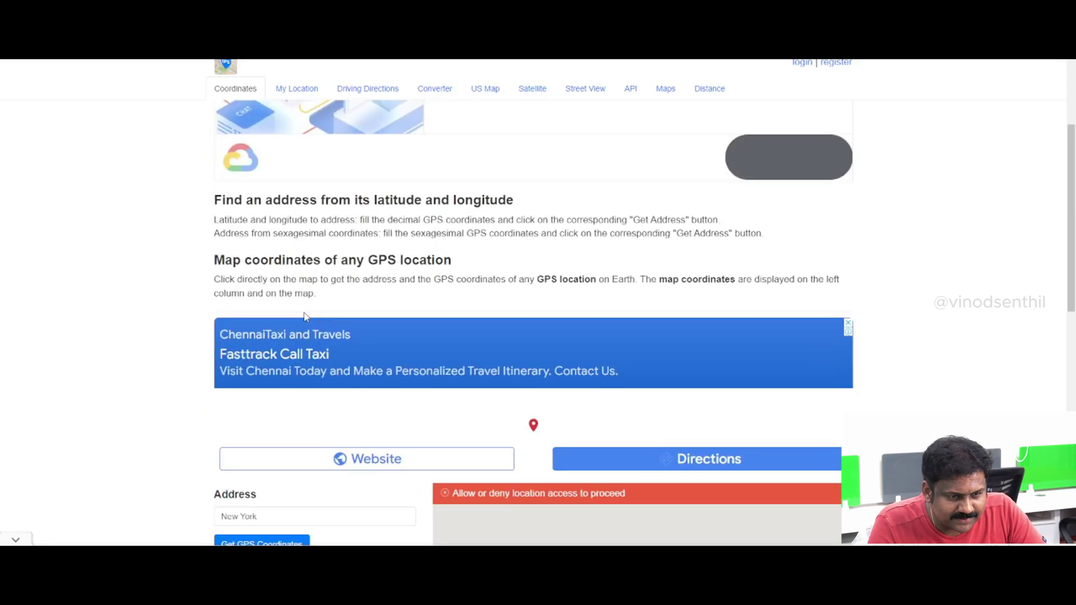
- Try to paste the copied value into the combined latitude and longitude field for decimal degrees
scroll(305, 318, down, 2)
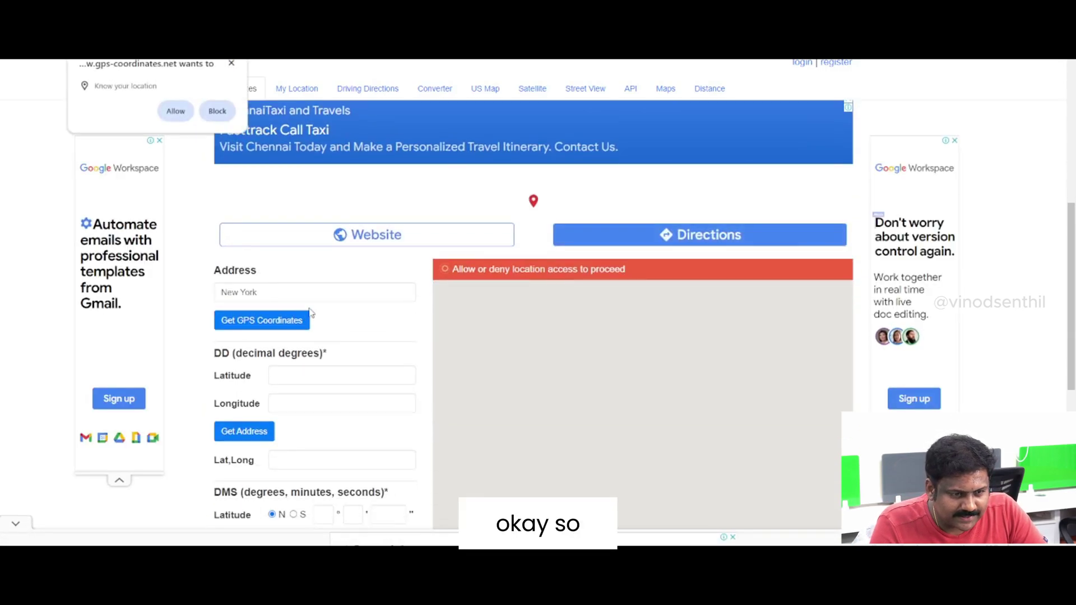
click(357, 376)
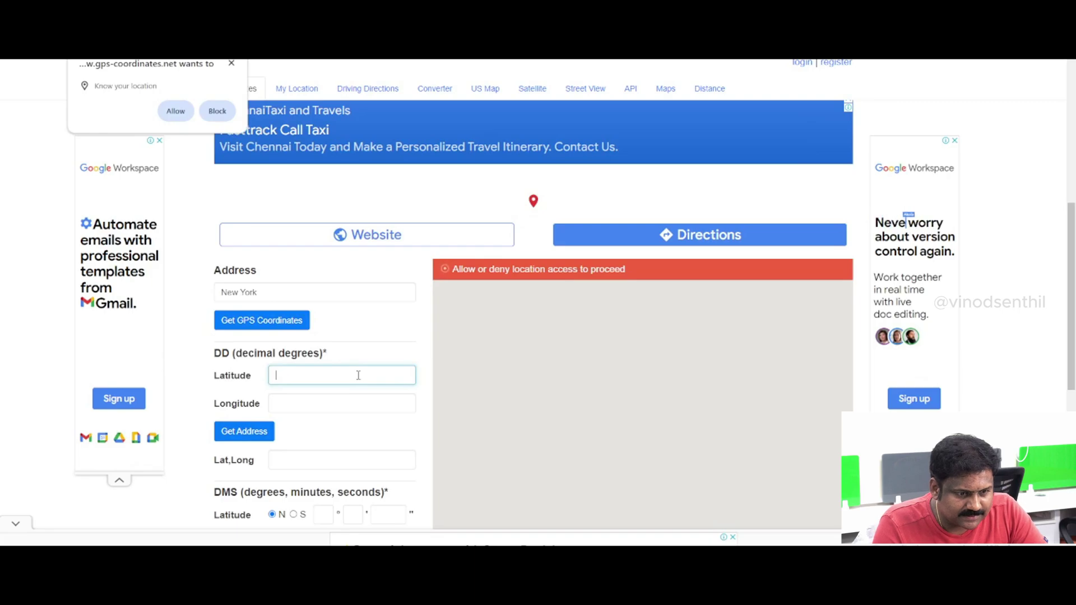
scroll(315, 441, down, 1)
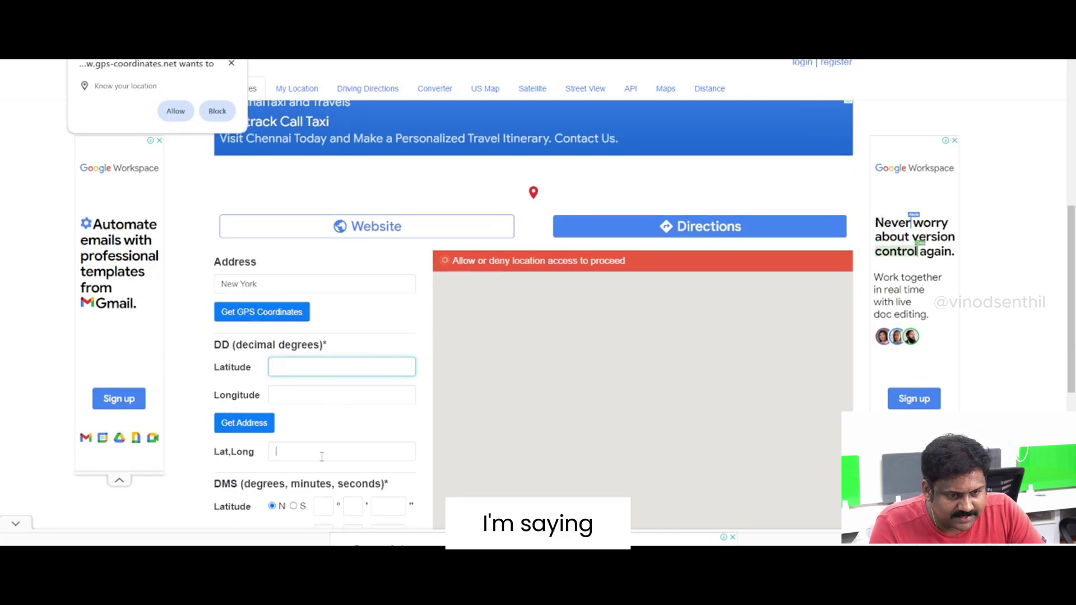
click(322, 452)
key(ctrl+v)
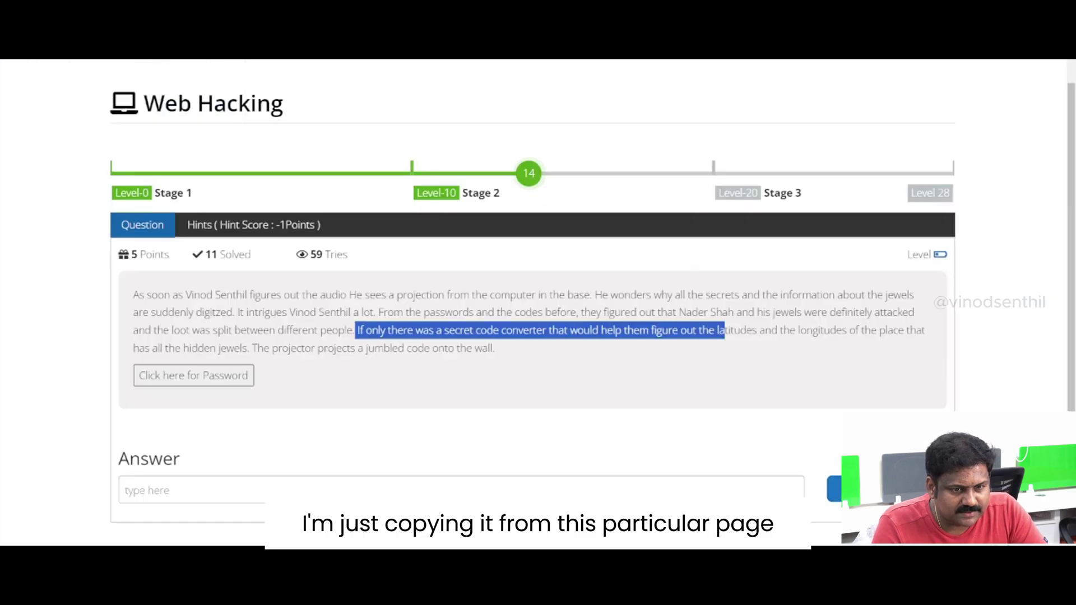
- Reveal the location code in the level 14 web hacking challenge and copy it
click(242, 375)
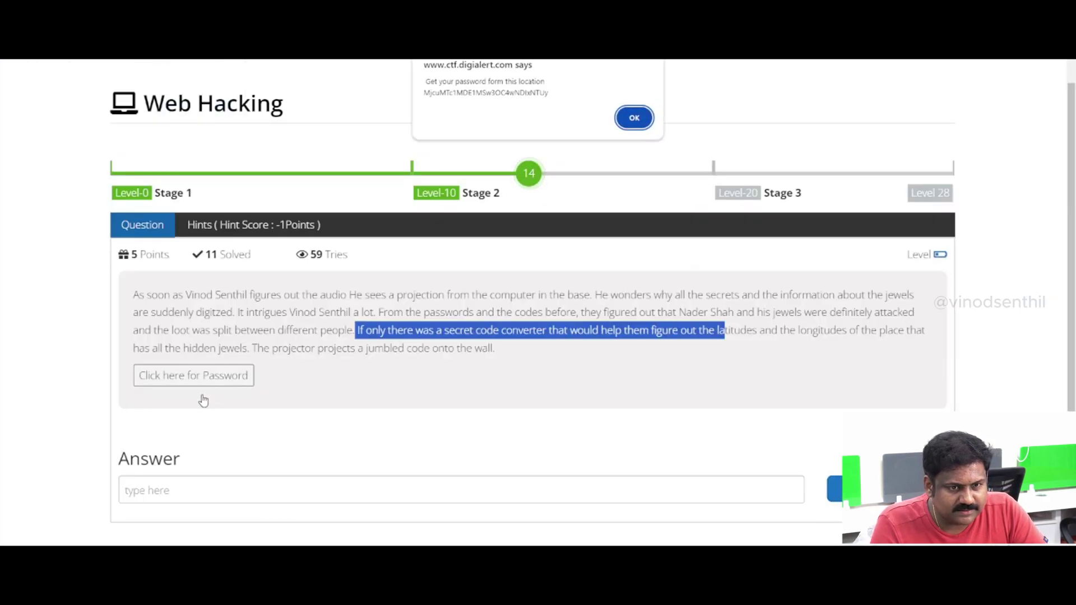
double_click(520, 91)
key(ctrl+c)
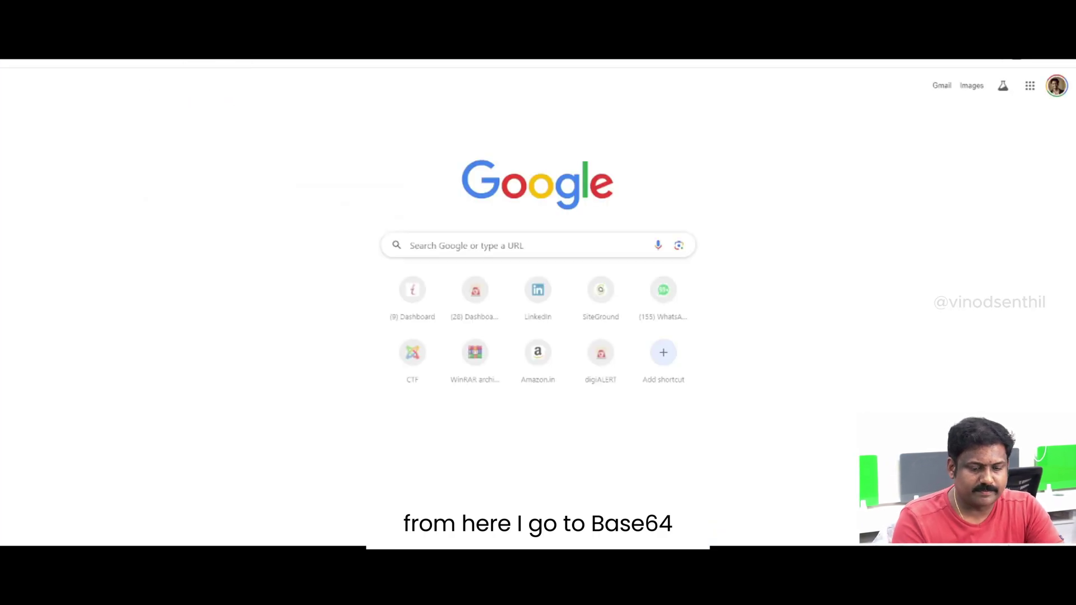
- Search Google for "base64 decode" and open the Base64 Decode and Encode site
text(base)
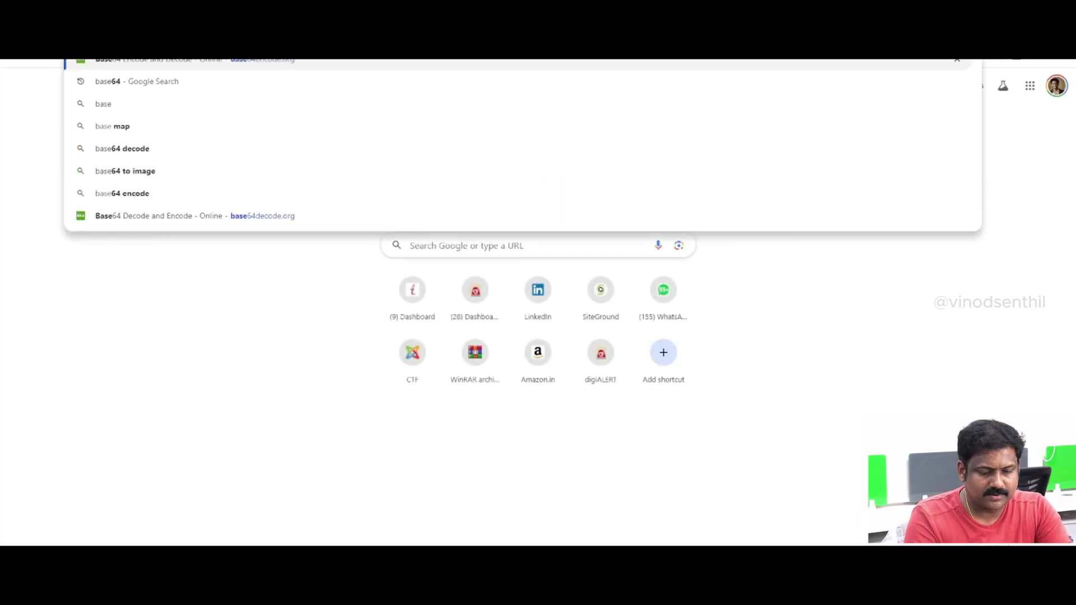
text(64de)
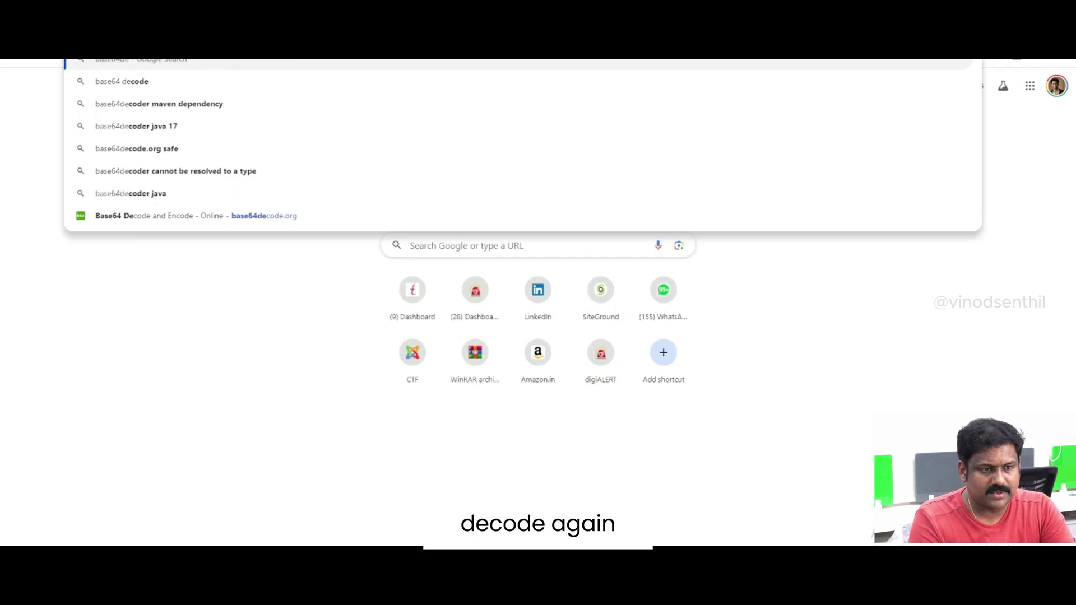
key(Down)
key(Return)
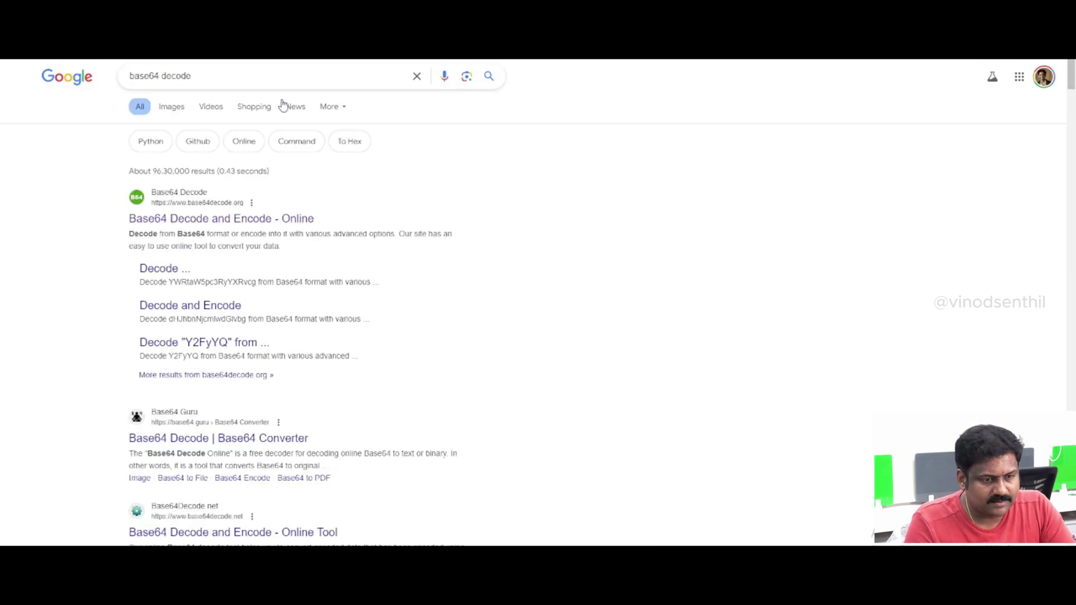
click(257, 218)
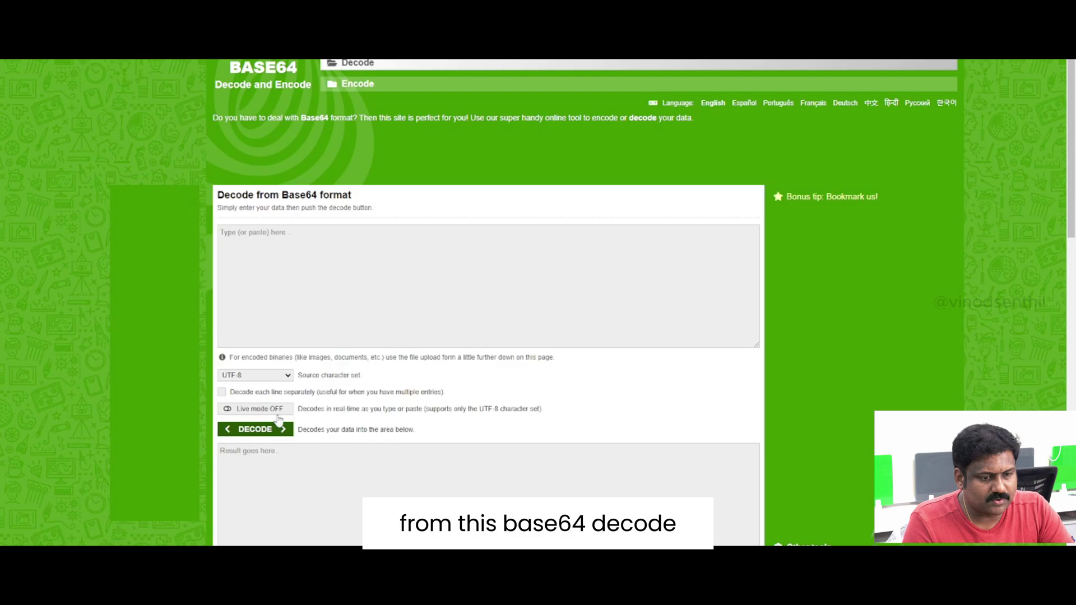
- Paste the copied challenge code into the Base64 decoder and decode it
click(374, 300)
key(ctrl+v)
click(253, 429)
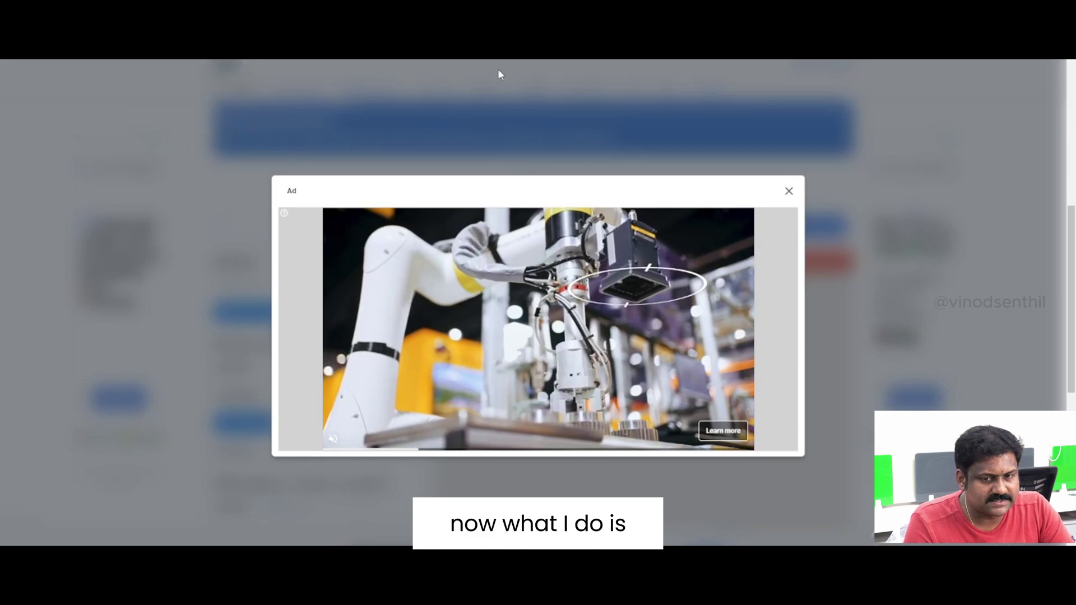
- Close the advertisement on the coordinates site and try to look up the address for Lat,Long 27.1750151,78.0421552
click(788, 191)
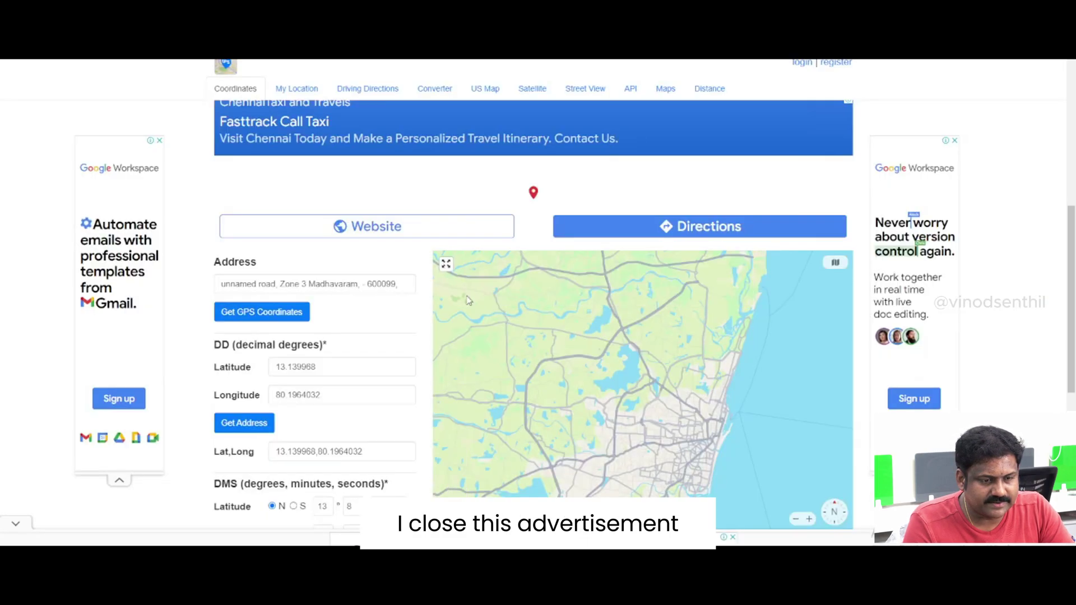
click(372, 448)
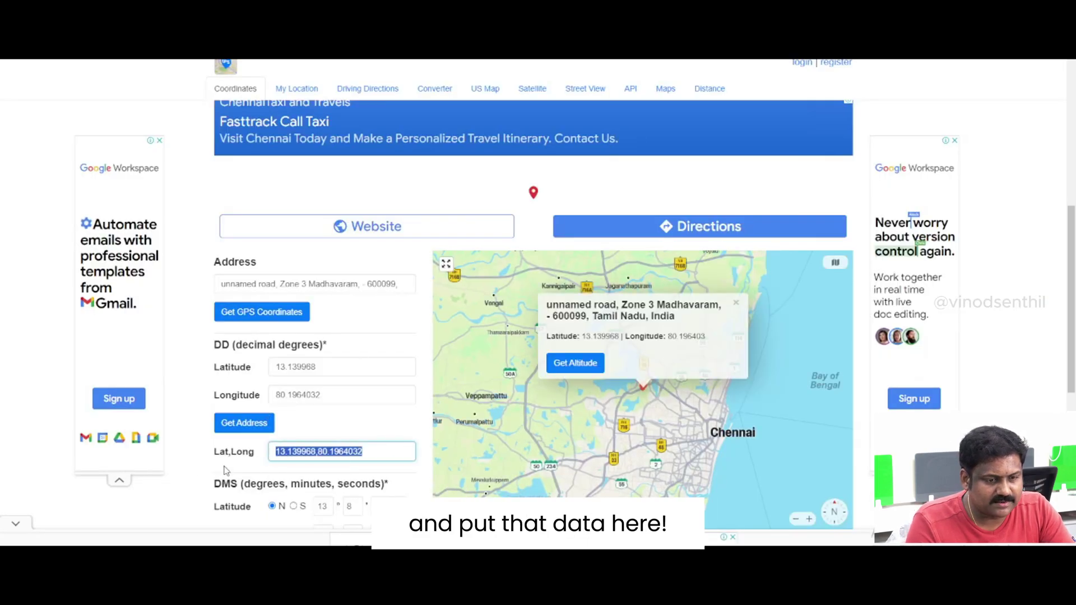
text(27.1750151,78.0421552)
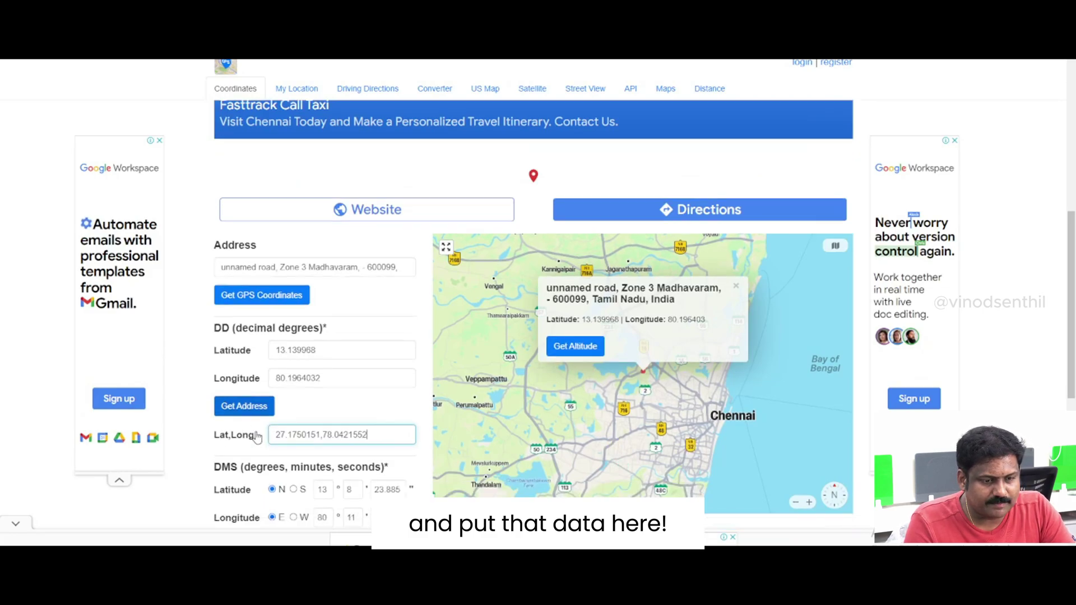
click(252, 359)
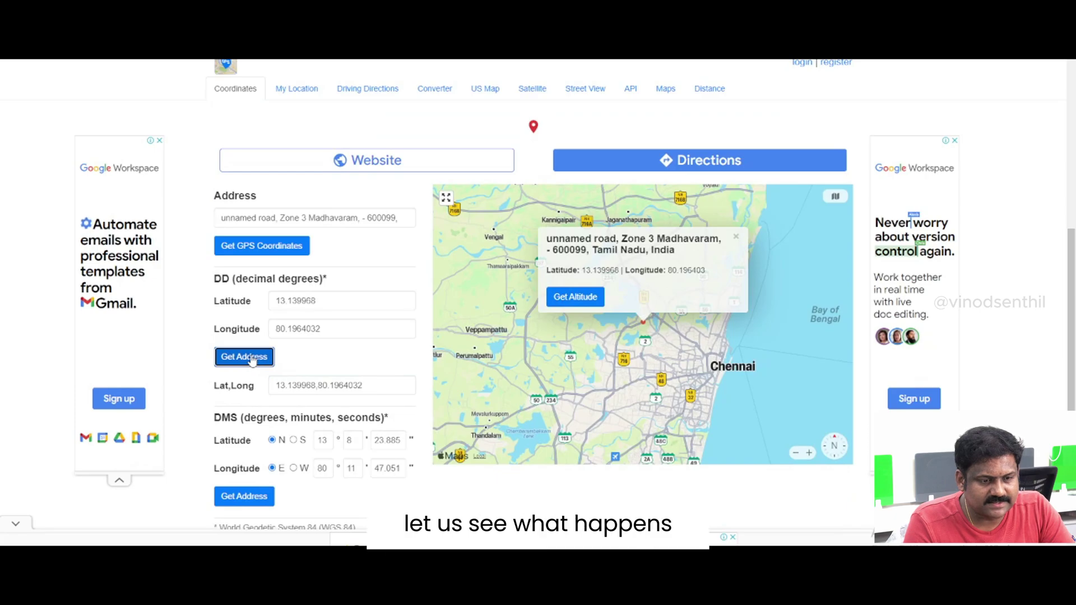
scroll(380, 364, down, 5)
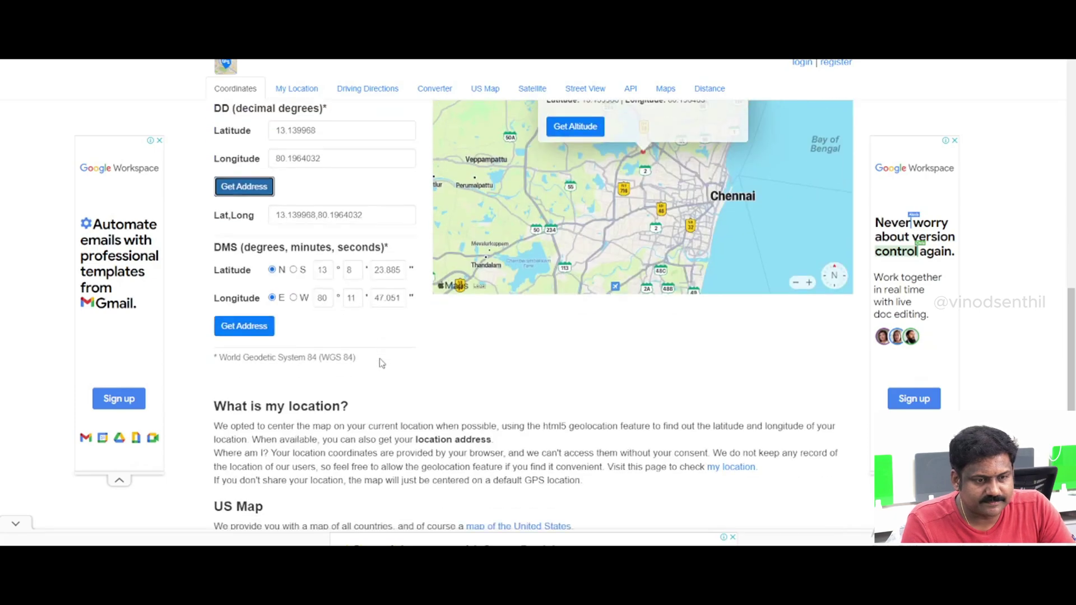
scroll(380, 362, up, 5)
scroll(381, 359, down, 1)
scroll(381, 360, up, 1)
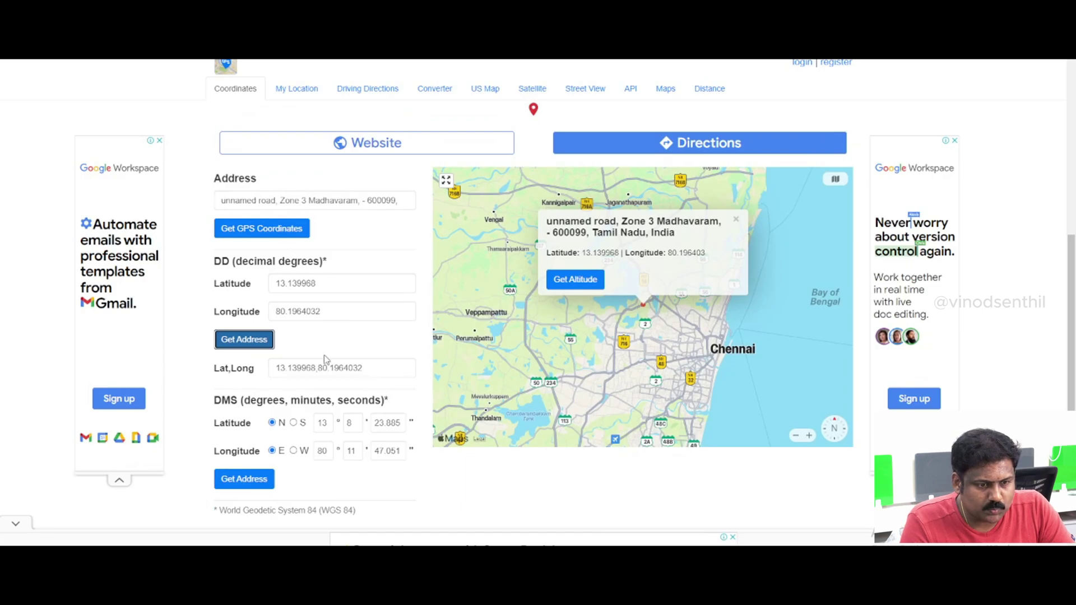
- Retry the address lookup by replacing the Lat,Long value with 27.1750151,78.0421552
drag(380, 364, 227, 368)
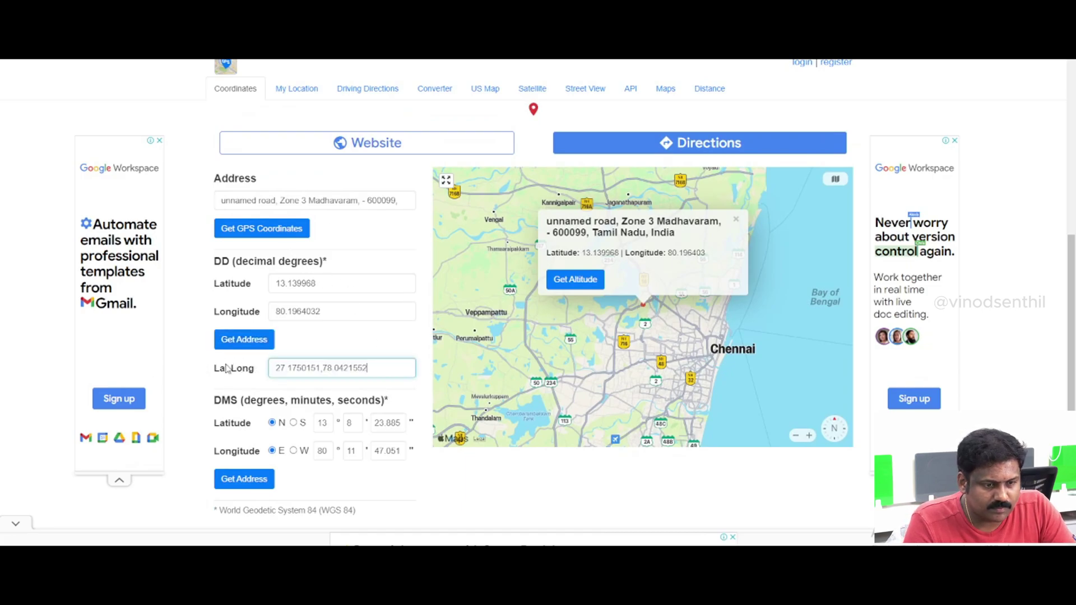
click(260, 344)
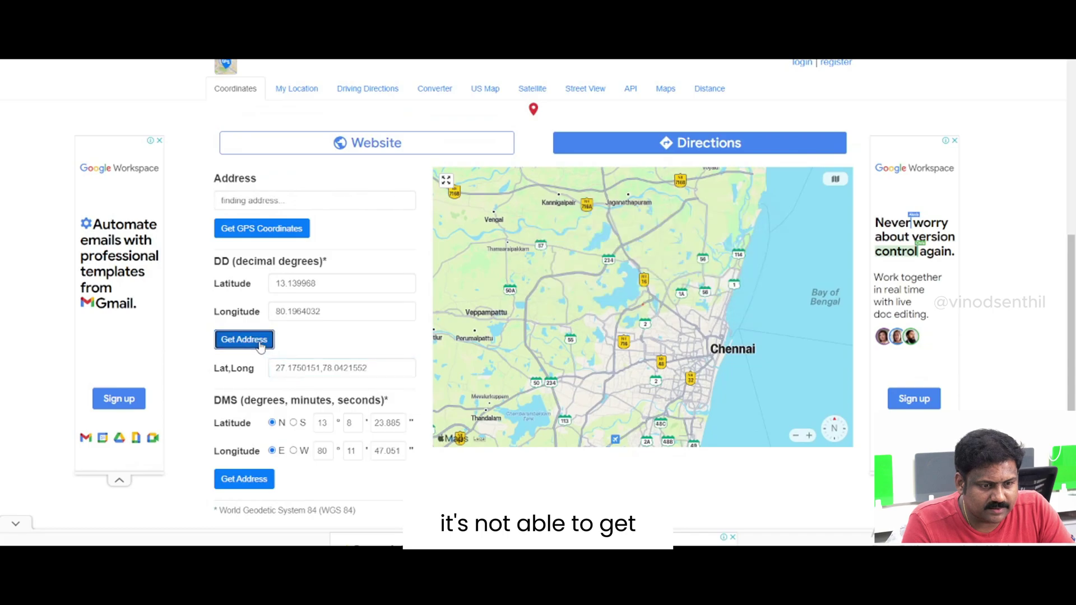
scroll(368, 294, up, 5)
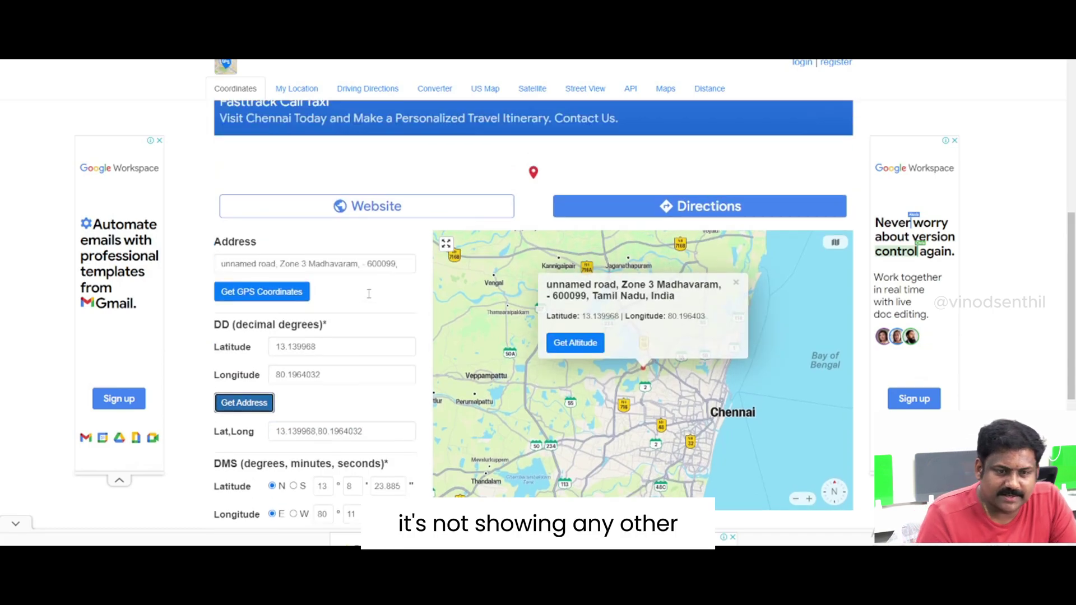
scroll(369, 294, up, 4)
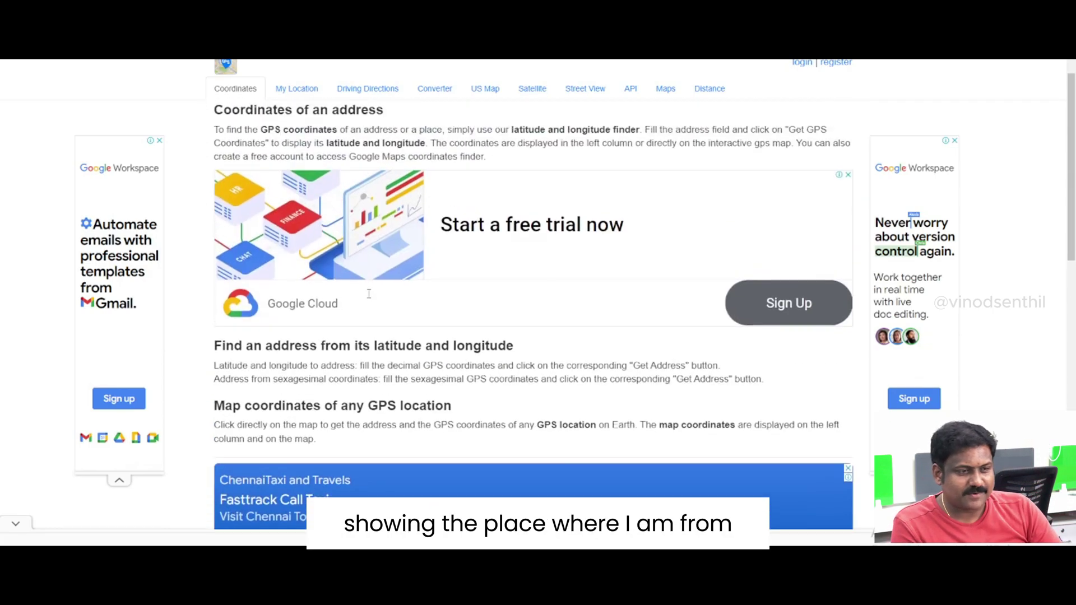
- Switch to the other GPS Coordinates site and enter 27.1750151,78.0421552 in both the decimal latitude and longitude fields
key(alt+Left)
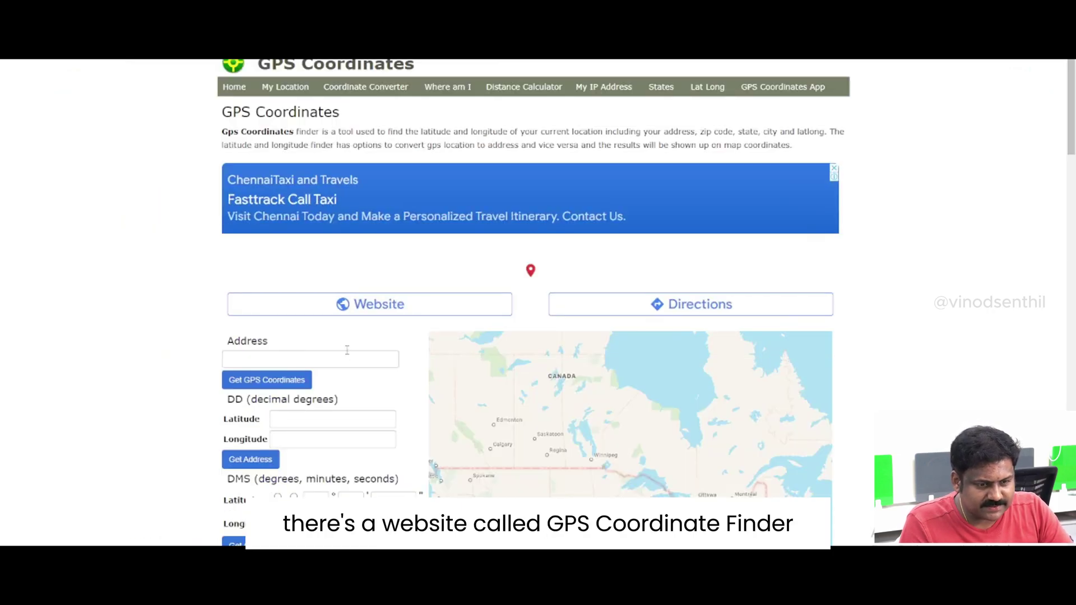
scroll(351, 354, down, 1)
scroll(350, 353, down, 1)
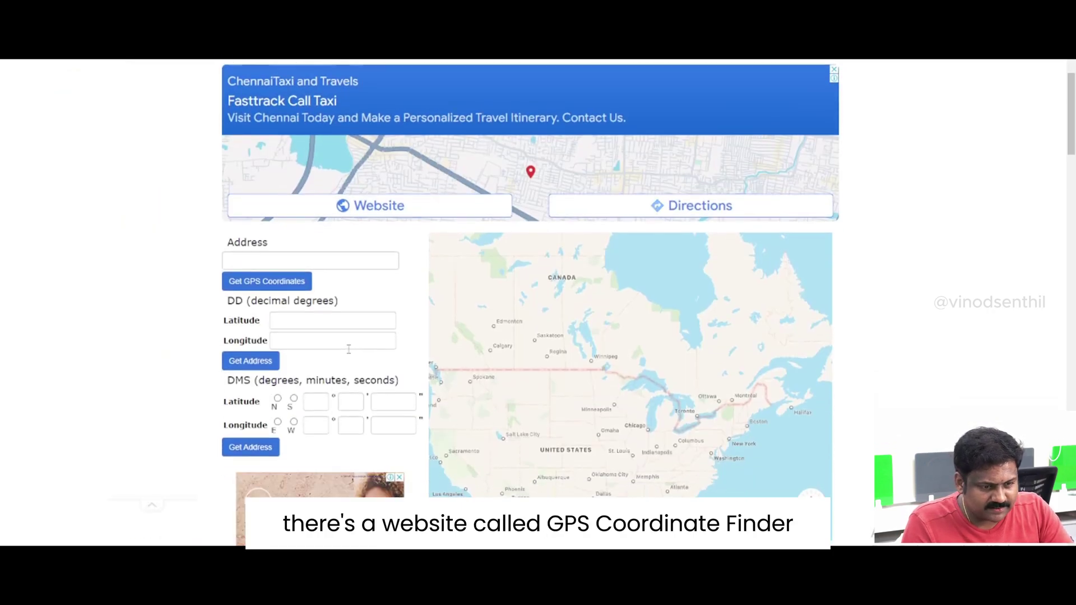
click(339, 323)
text(27.1750151,78.0421552)
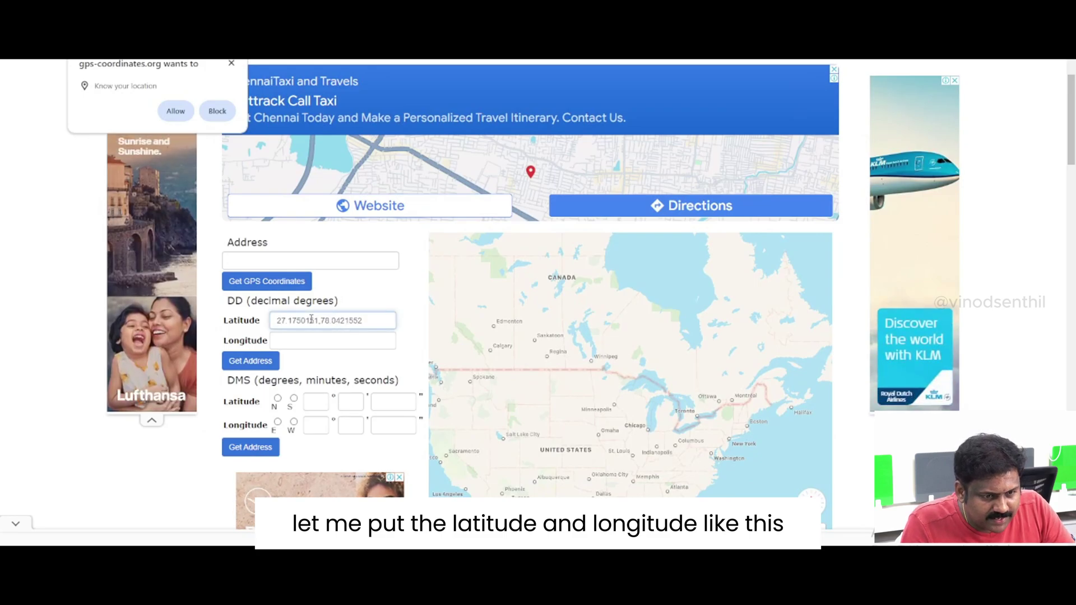
click(320, 342)
text(27.1750151,78.0421552)
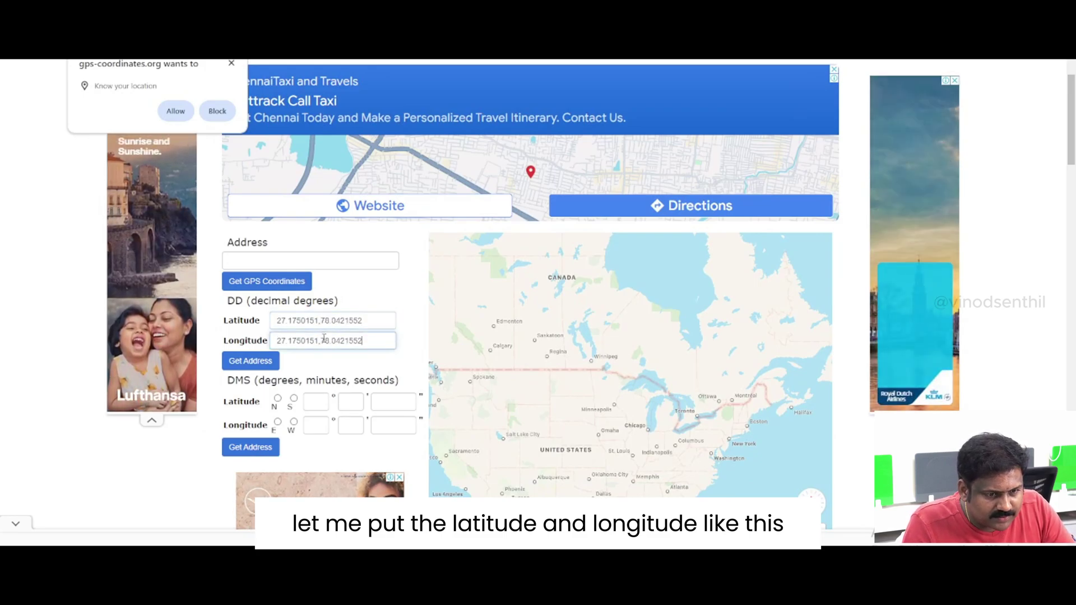
- Trim the longitude to 78.0421552 and the latitude to 27.1750151, and get the address for these coordinates
drag(320, 346, 172, 353)
key(BackSpace)
drag(383, 321, 318, 335)
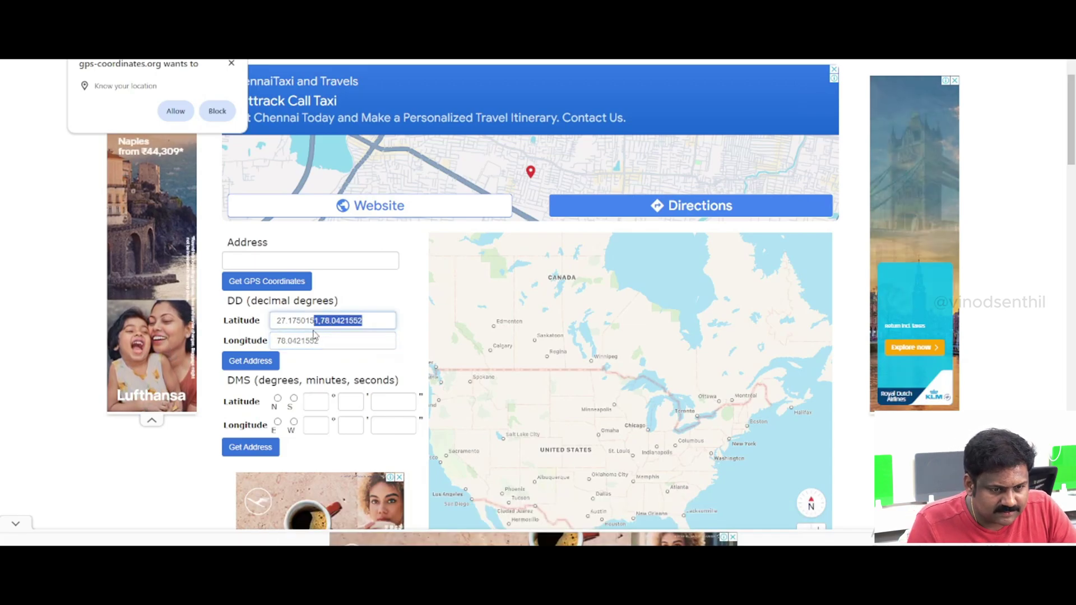
key(BackSpace)
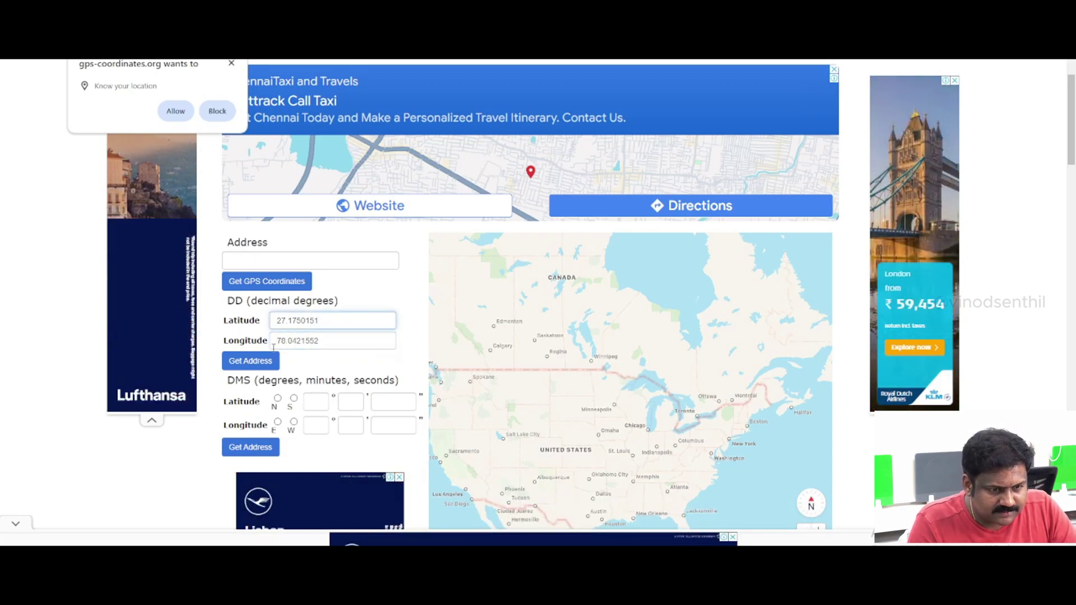
click(252, 365)
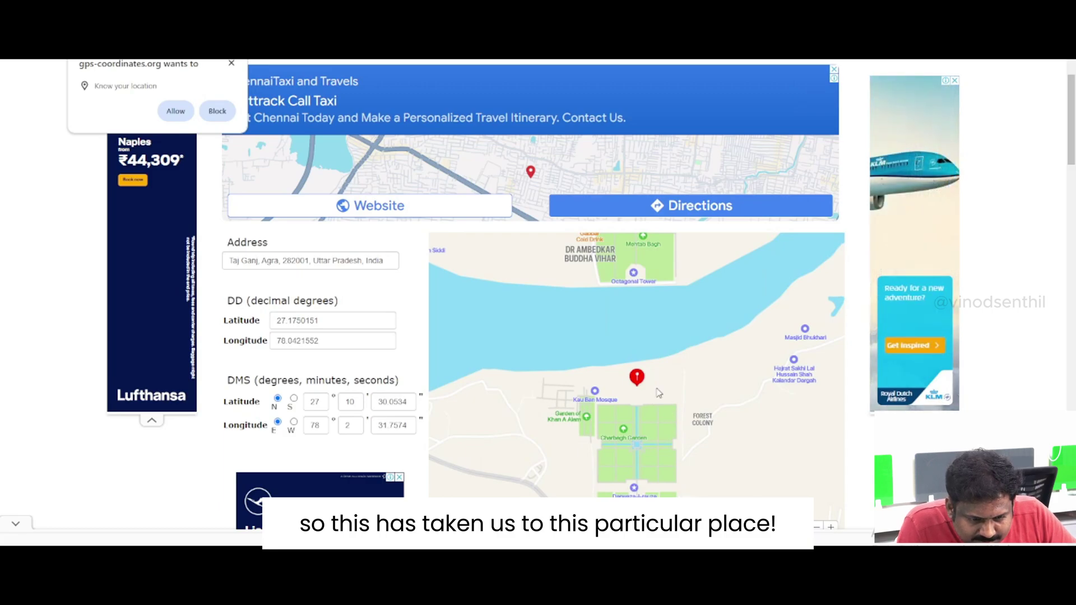
- Examine the map around the marked location to identify the landmarks and the river bank nearby
scroll(658, 394, down, 1)
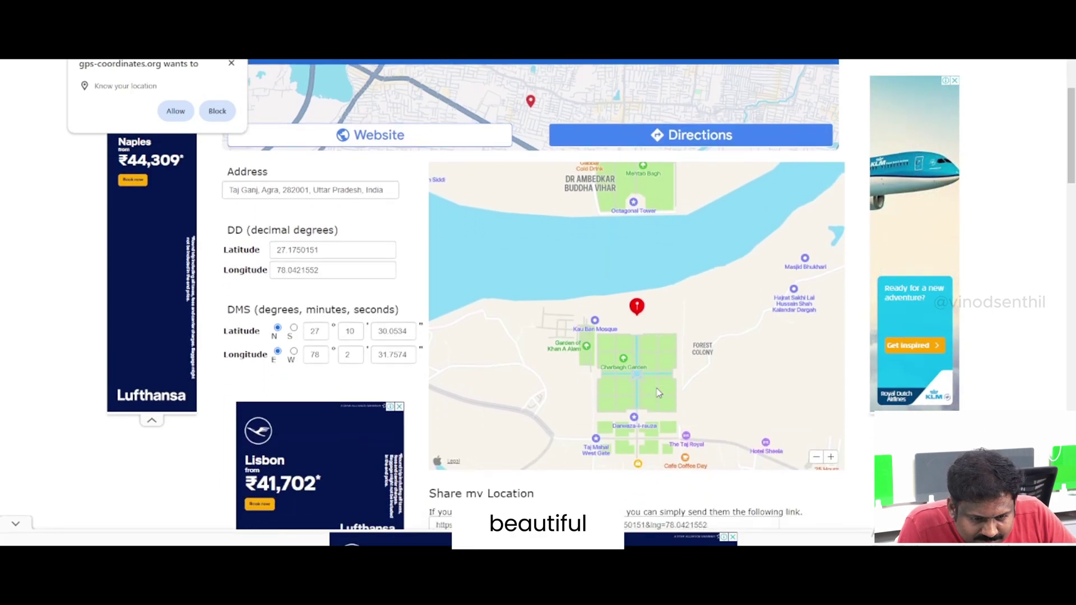
drag(621, 436, 618, 387)
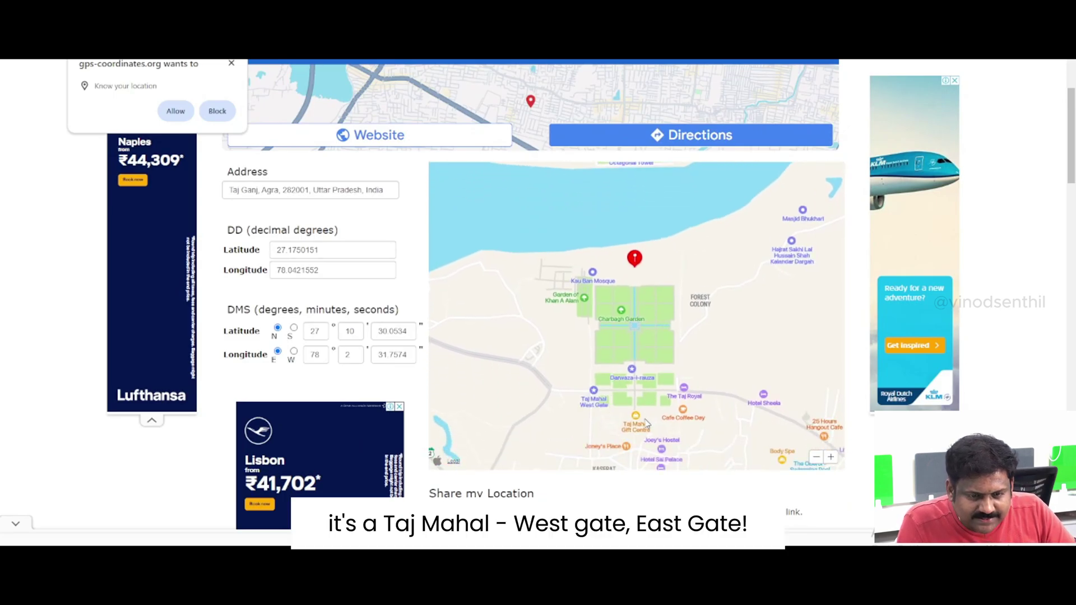
scroll(647, 424, down, 1)
mouse_move(718, 307)
mouse_down()
mouse_move(676, 368)
mouse_move(649, 468)
mouse_move(675, 482)
mouse_move(680, 426)
mouse_up()
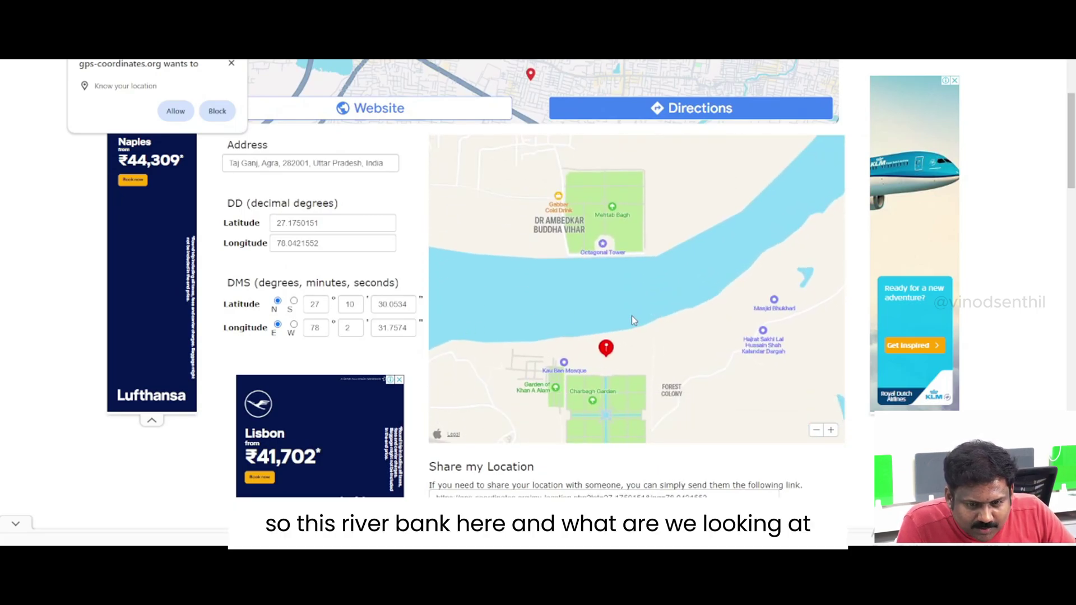
click(816, 431)
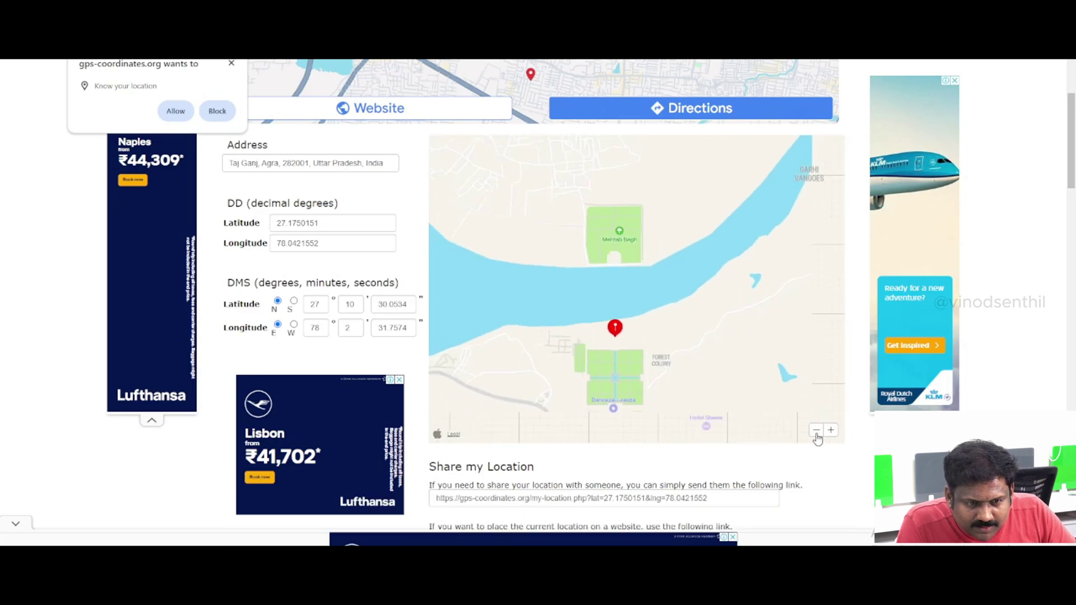
click(816, 431)
click(816, 430)
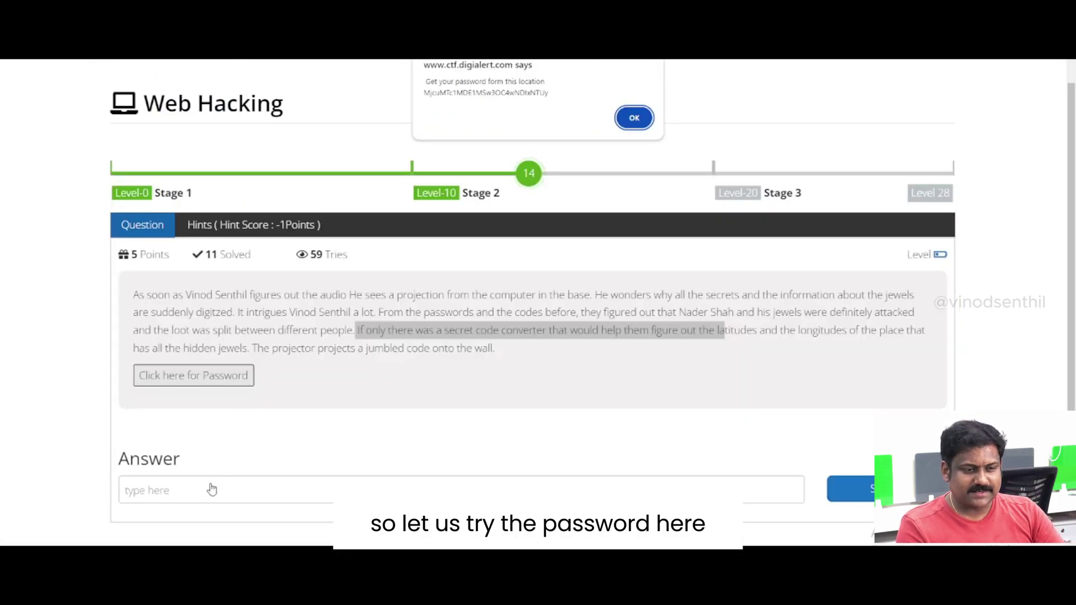
- Dismiss the challenge's code message and try submitting 27.1750151,78.0421552 as the level 14 answer
click(634, 118)
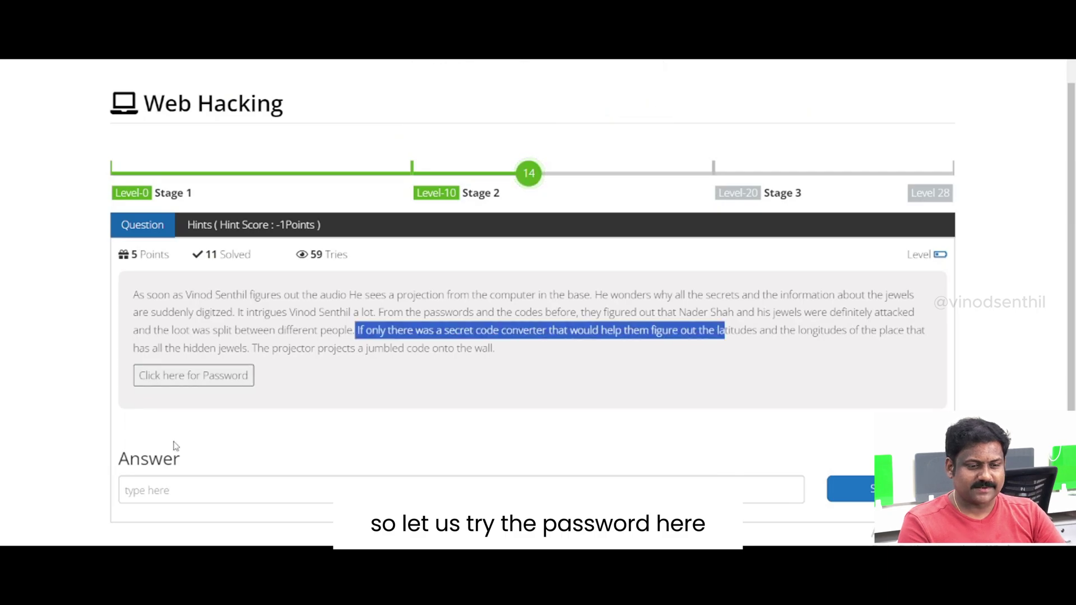
click(240, 480)
text(27.1750151,78.0421552)
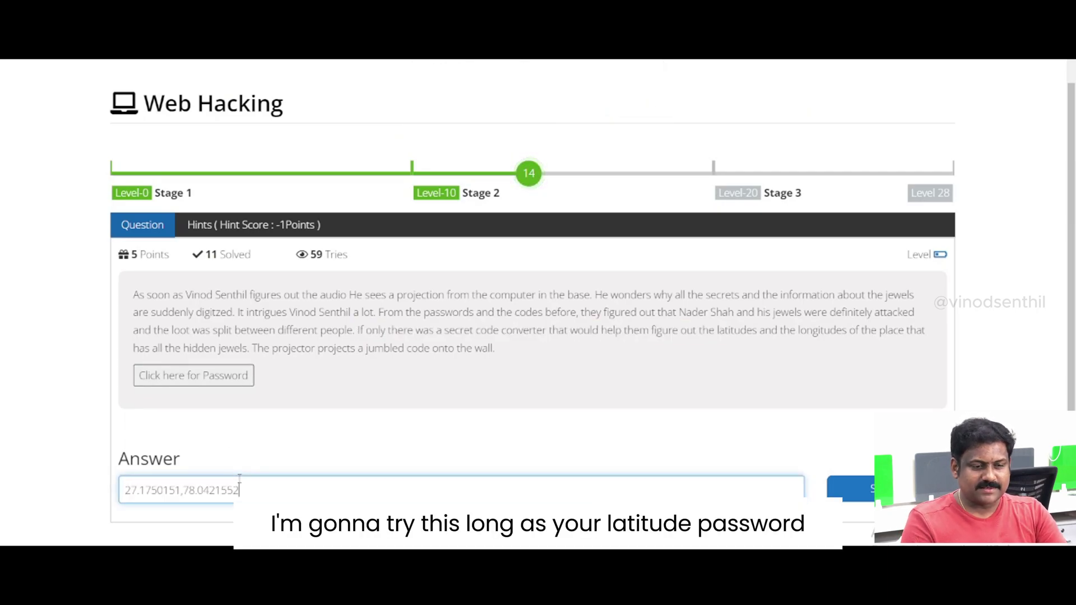
click(852, 488)
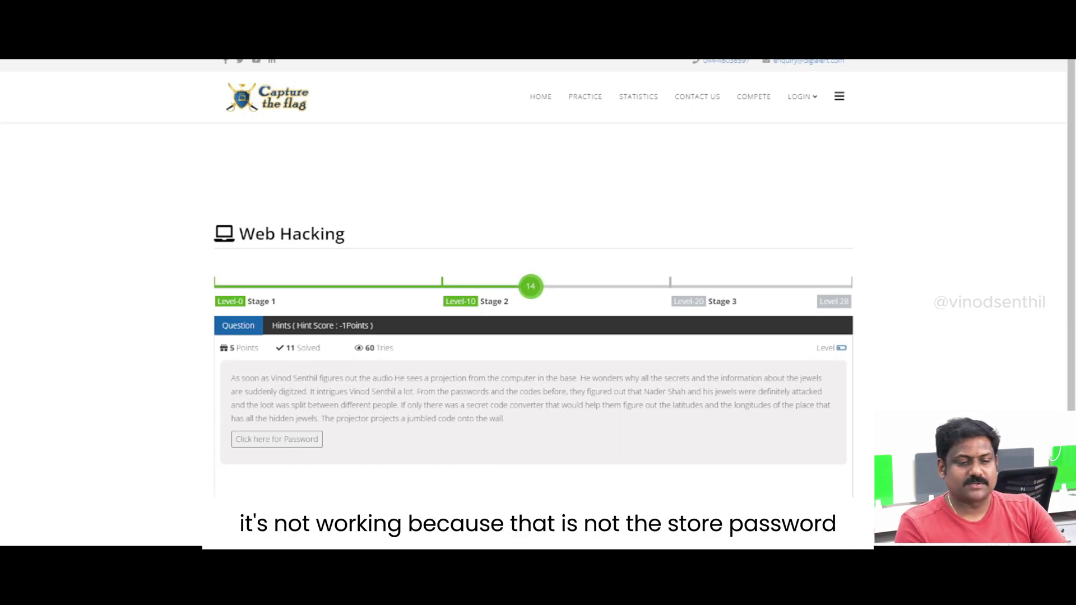
- Submit "Taj Mahal" as the answer to the level 14 challenge
text(t)
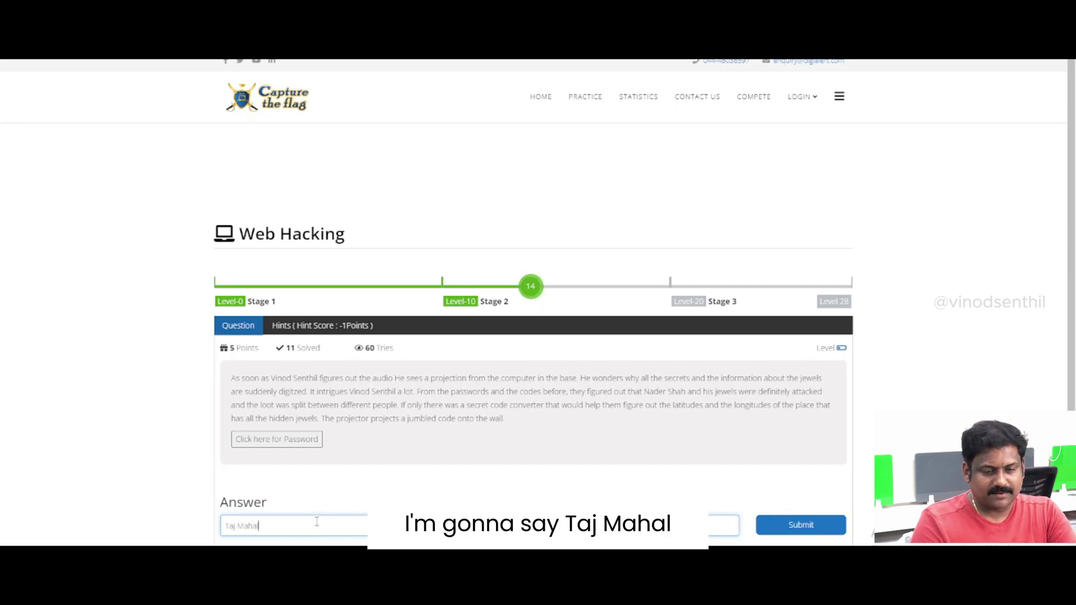
click(803, 536)
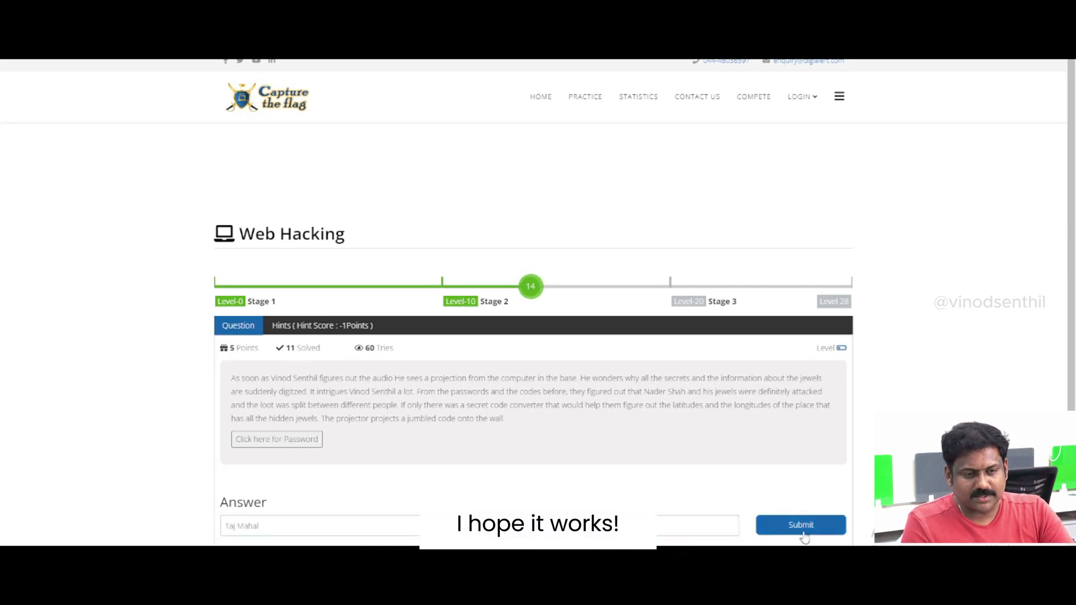